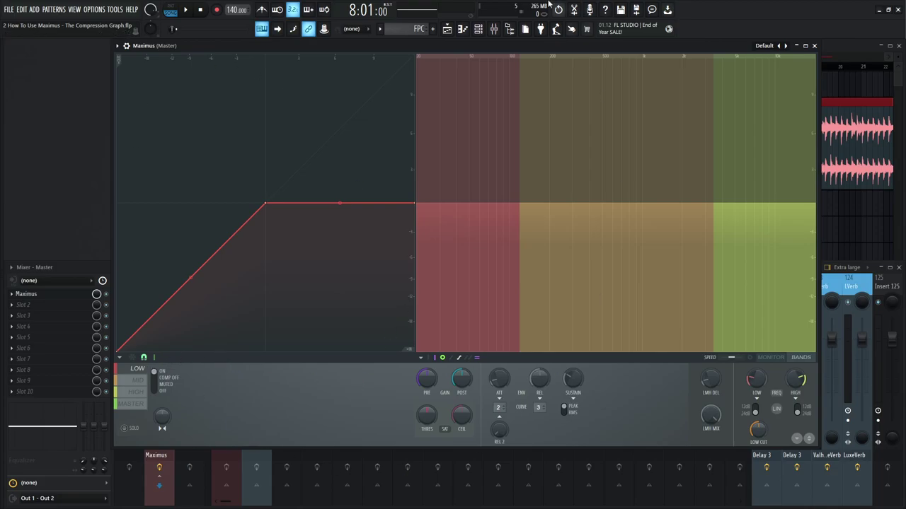
Step: Show the master band's compression curve in Maximus and lower the mixer's master fader to about -22 dB during playback
left_click(133, 405)
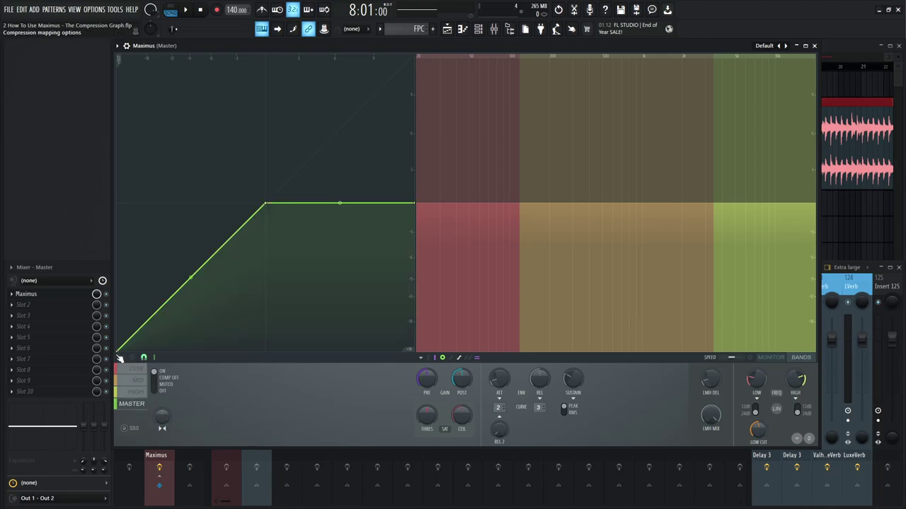
left_click(94, 290)
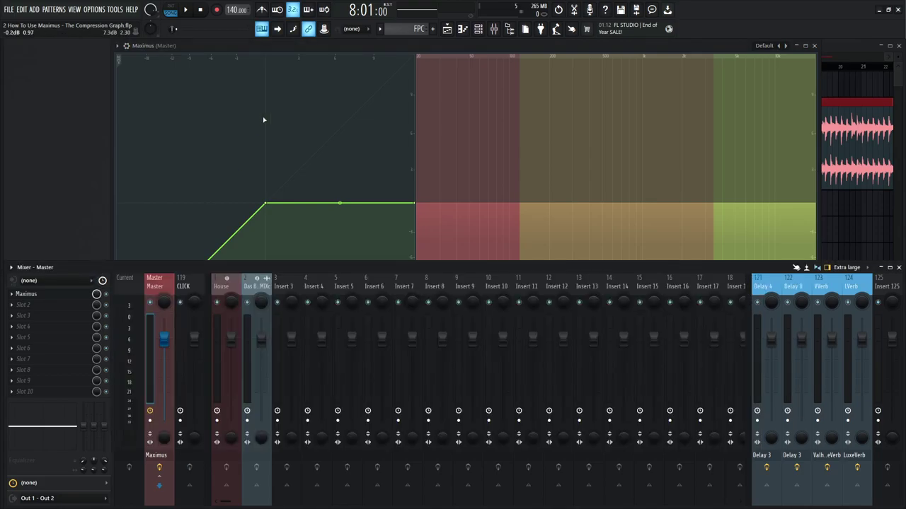
left_click(375, 45)
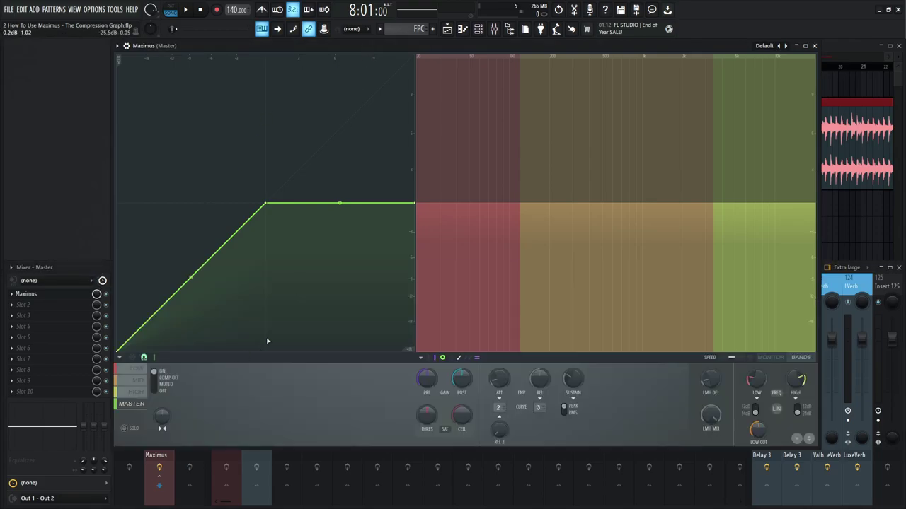
left_click(96, 265)
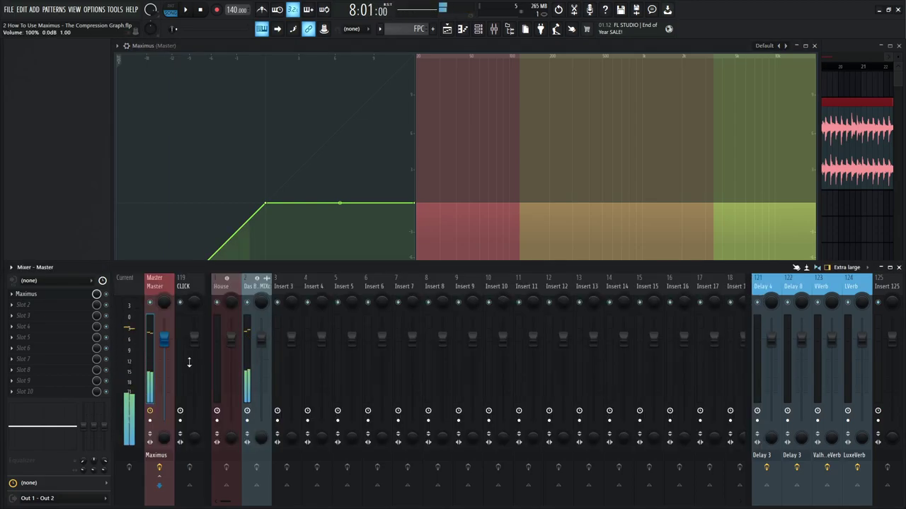
left_click_drag(169, 343, 165, 374)
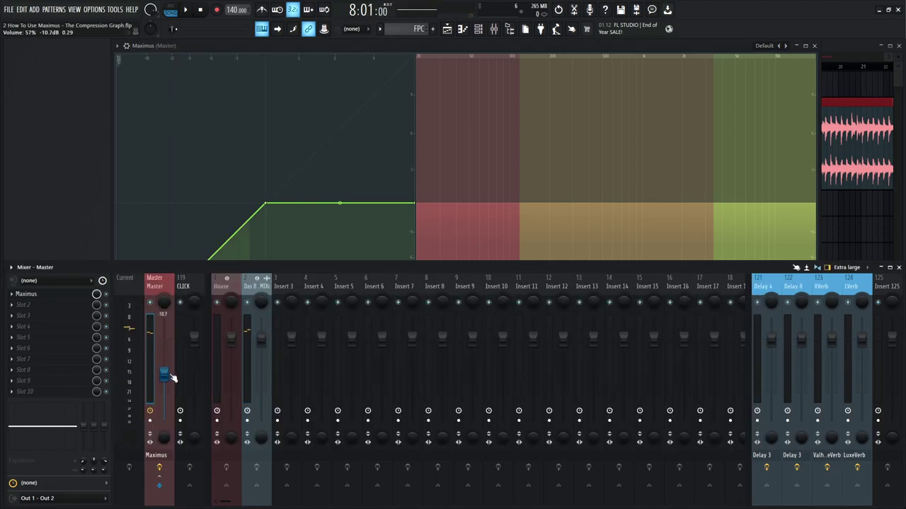
key("space")
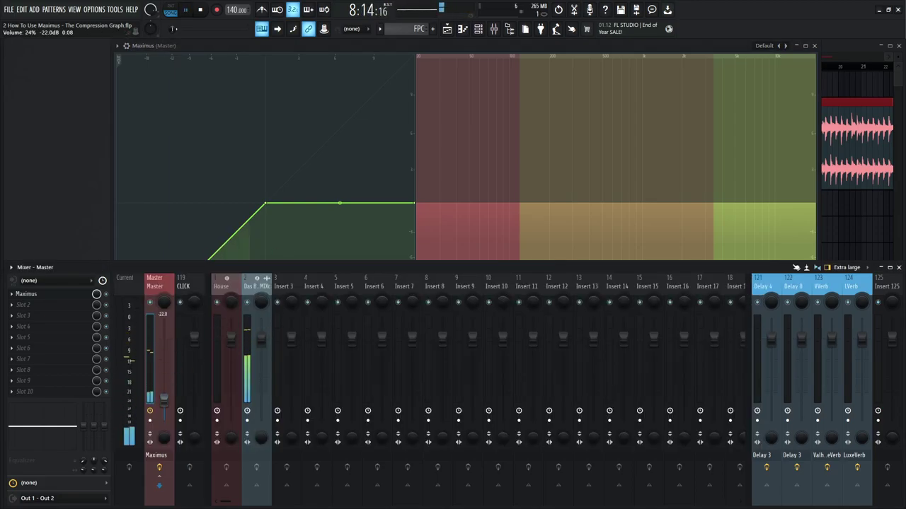
Step: Compare the levels on the Maximus master curve with the mixer's master meter while the track plays, and stop playback
left_click(405, 55)
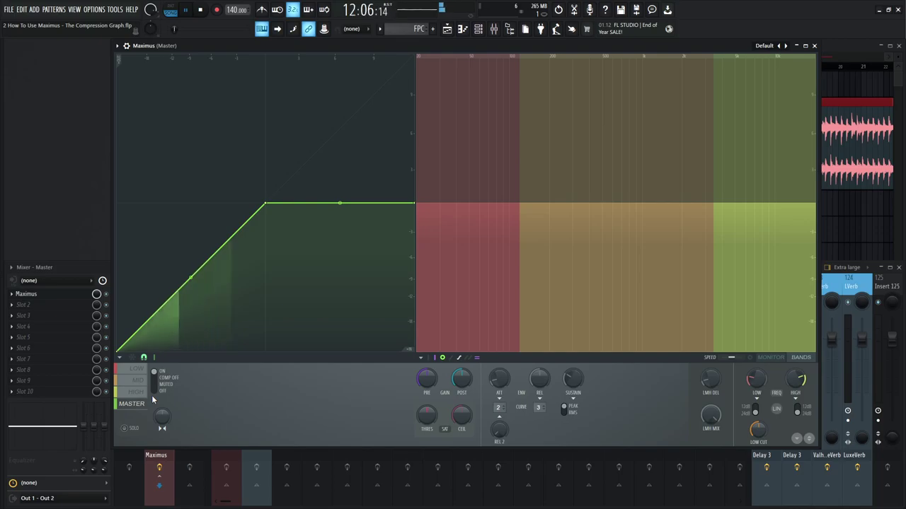
left_click(67, 265)
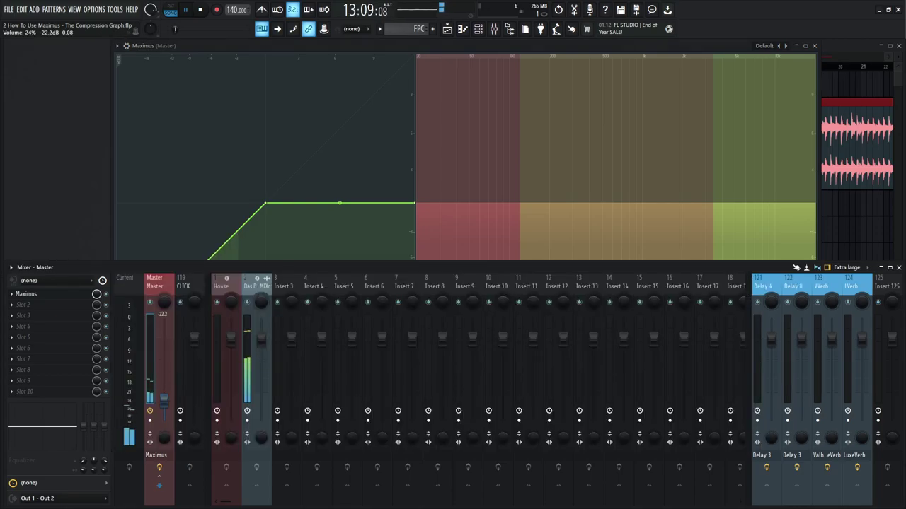
left_click(343, 43)
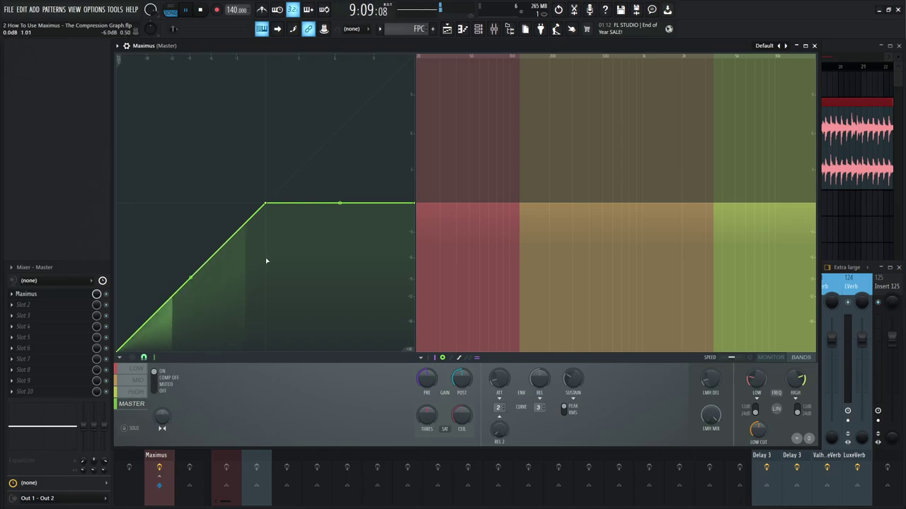
key("space")
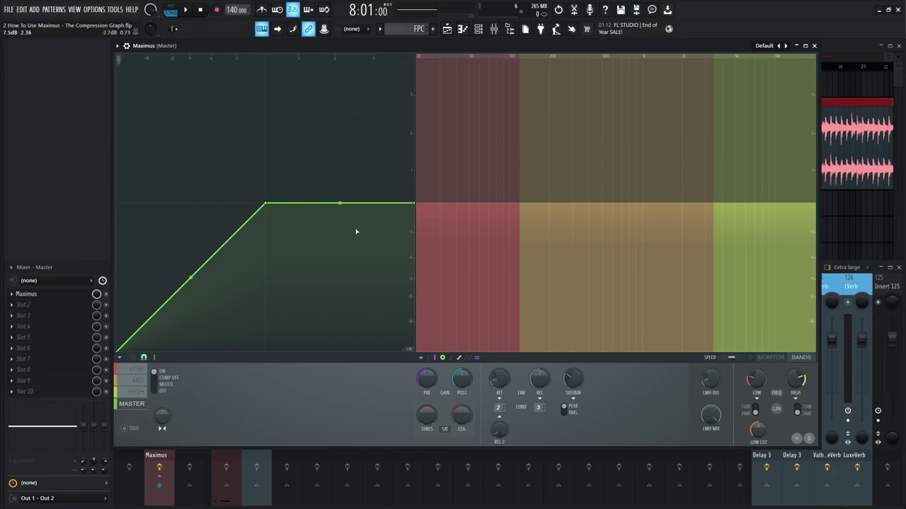
Step: Move the end point of the master curve up to 12 dB and back down to a flat line, and play the track through it
left_click_drag(416, 206, 413, 56)
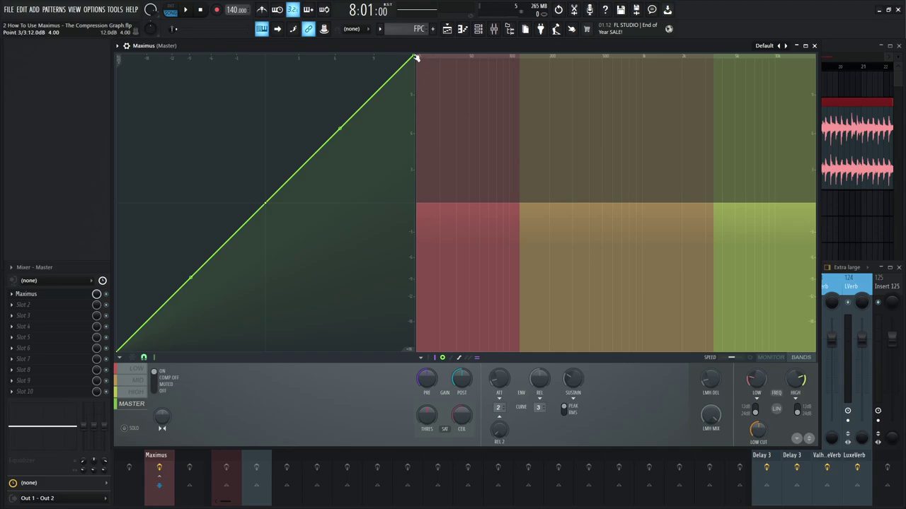
left_click_drag(415, 58, 408, 204)
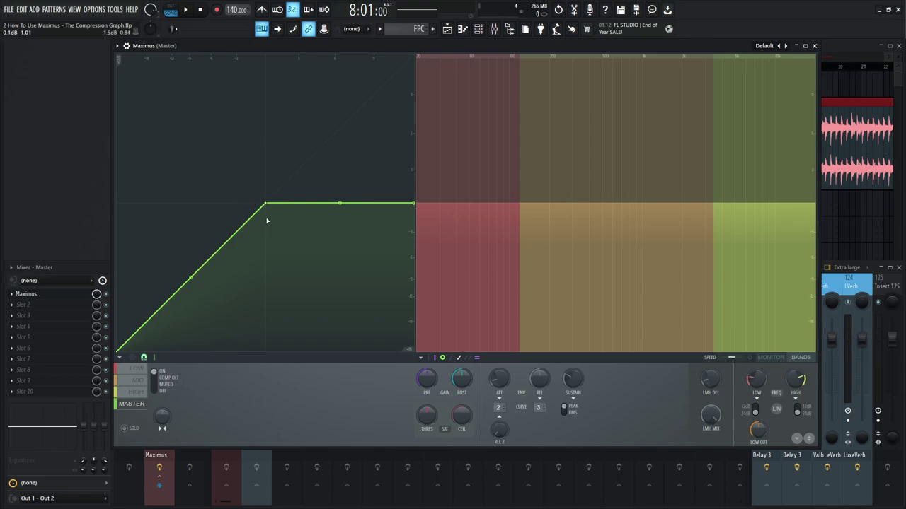
key("space")
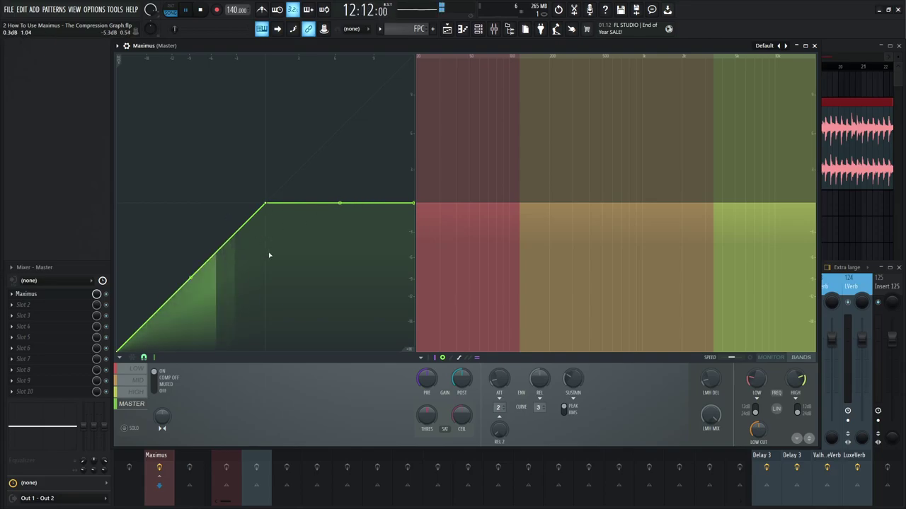
key("space")
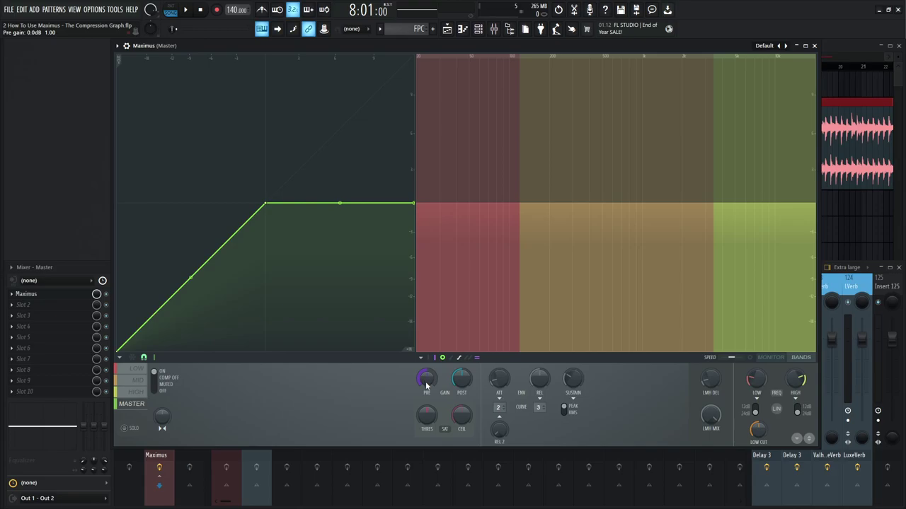
Step: Raise the master band's pre gain to about 12.7 dB while the track plays, and stop playback
key("space")
left_click_drag(425, 382, 425, 298)
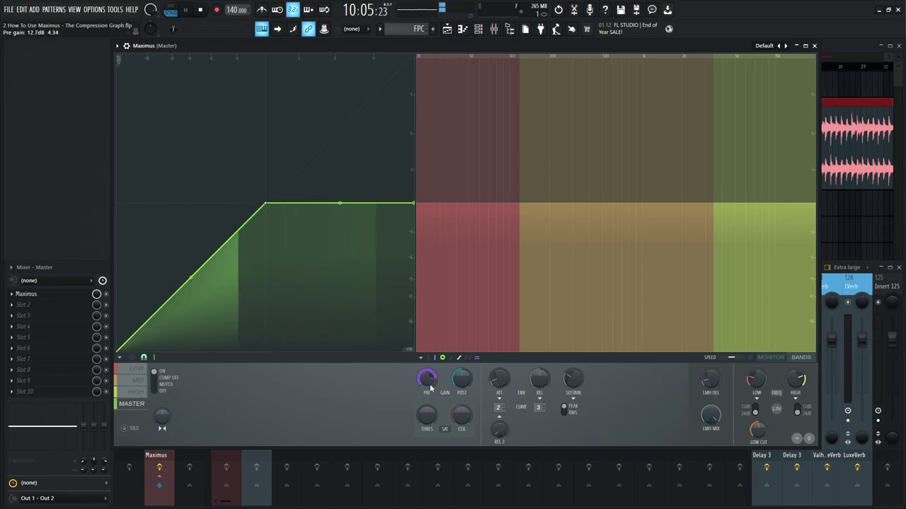
key("space")
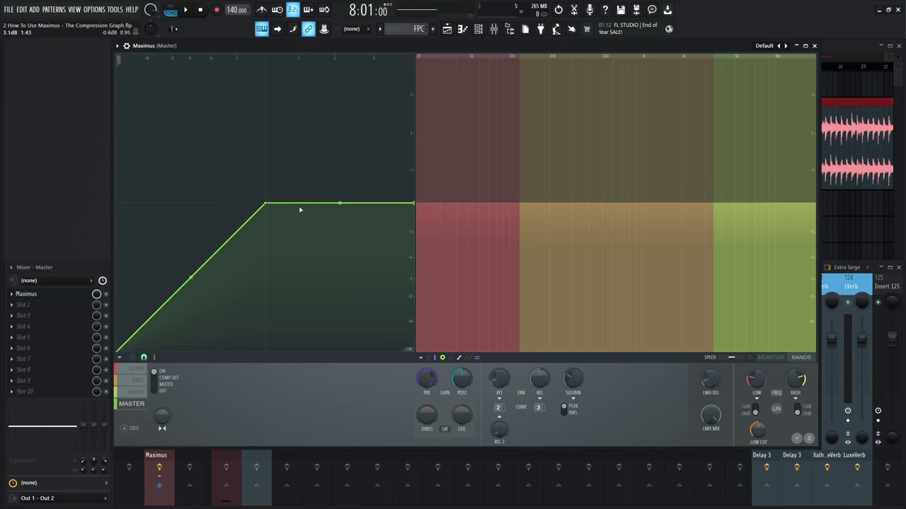
Step: Switch the Maximus display to the level monitor and play the track while adjusting the master band's pre gain
left_click(772, 358)
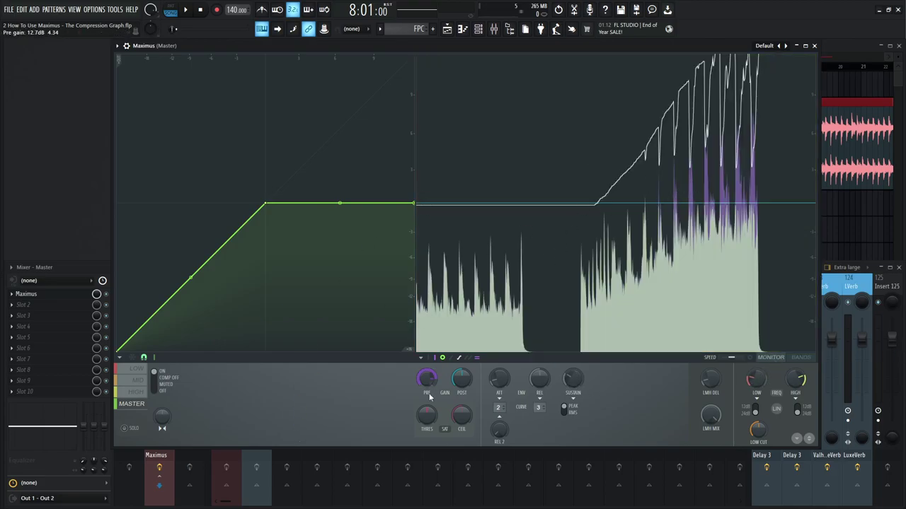
key("space")
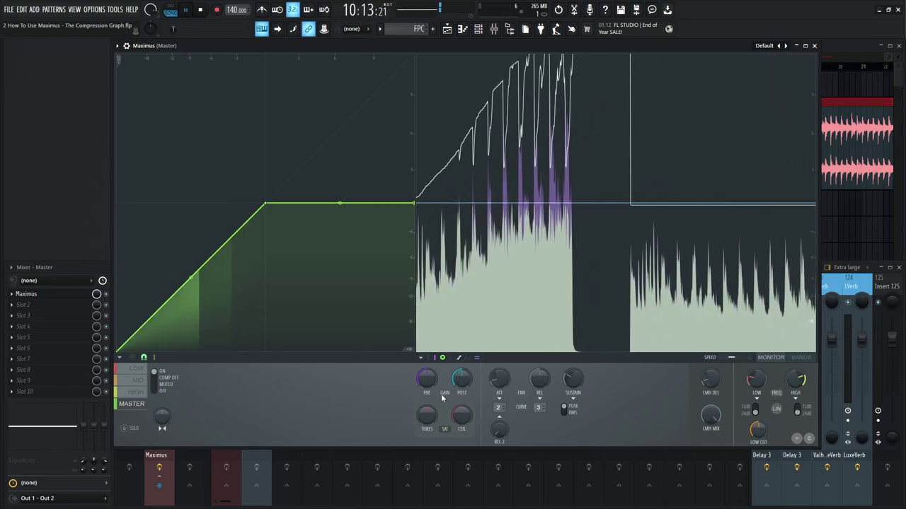
left_click_drag(427, 378, 426, 351)
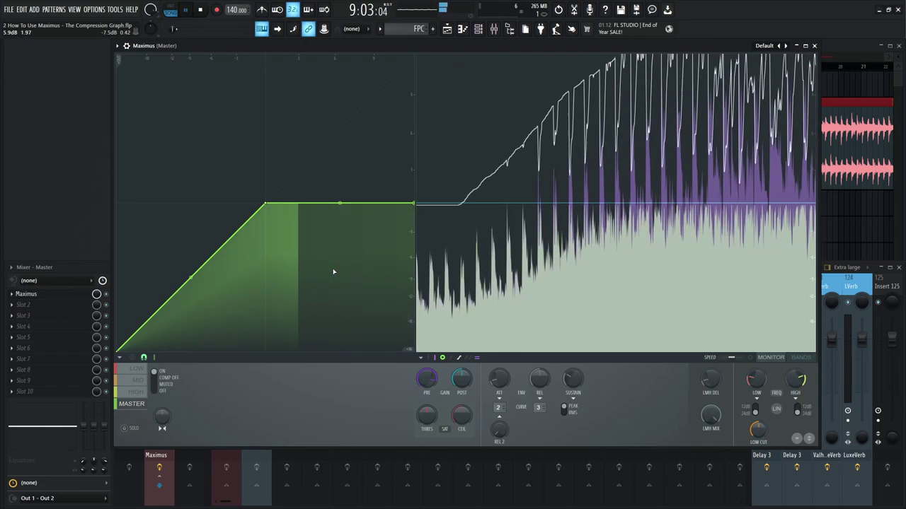
key("space")
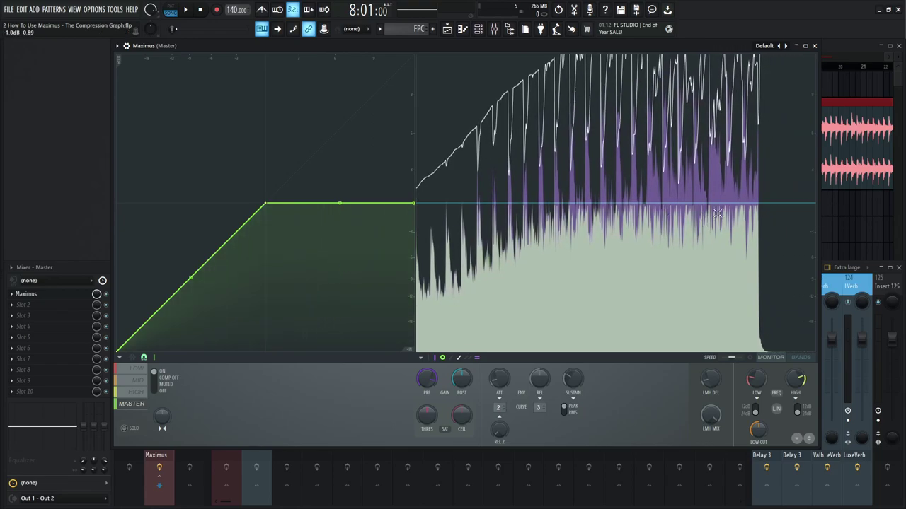
key("space")
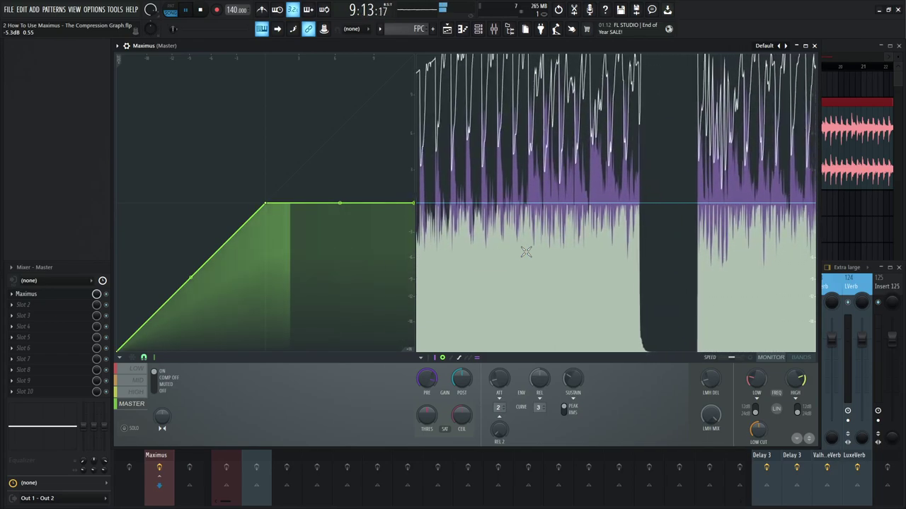
key("space")
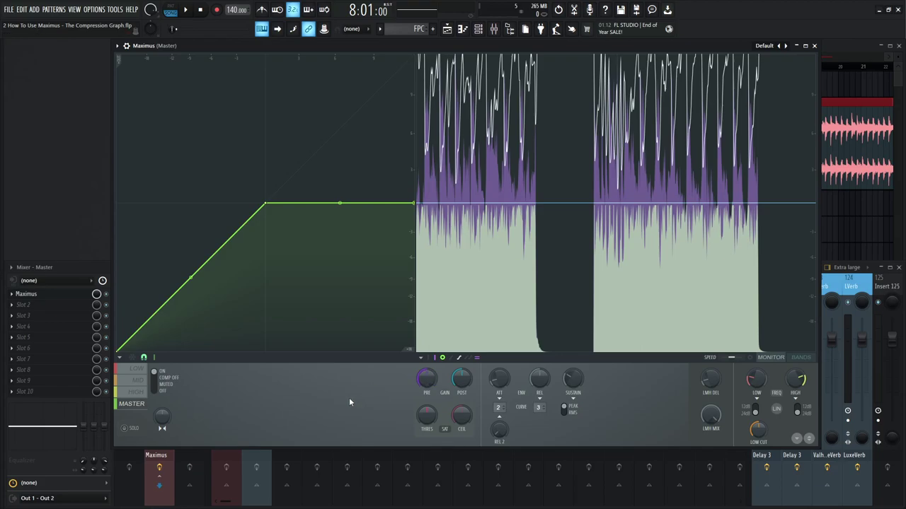
Step: Apply the Ratio 8 to 1 preset to the master compression curve
left_click(121, 361)
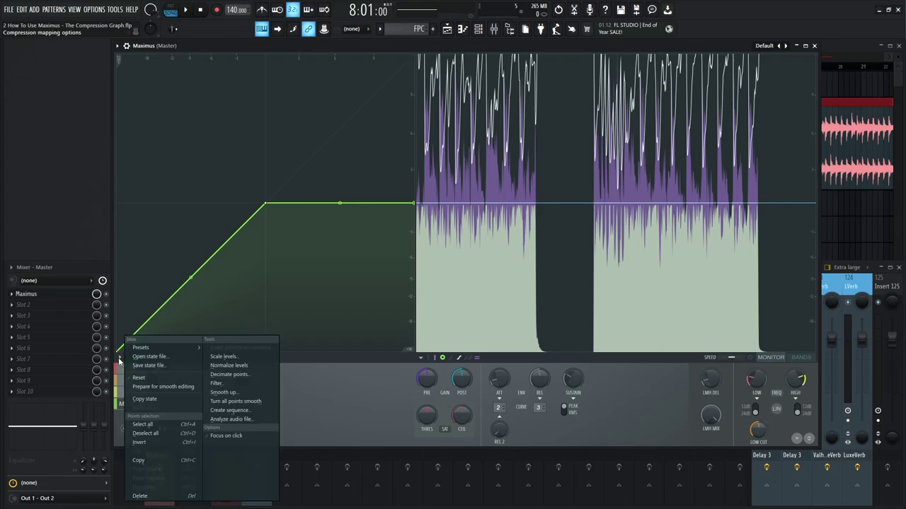
mouse_move(152, 348)
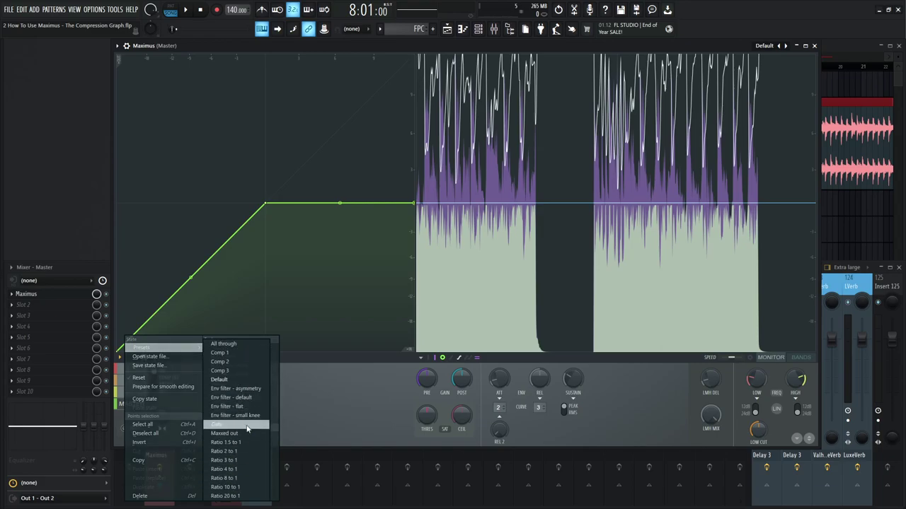
left_click(245, 479)
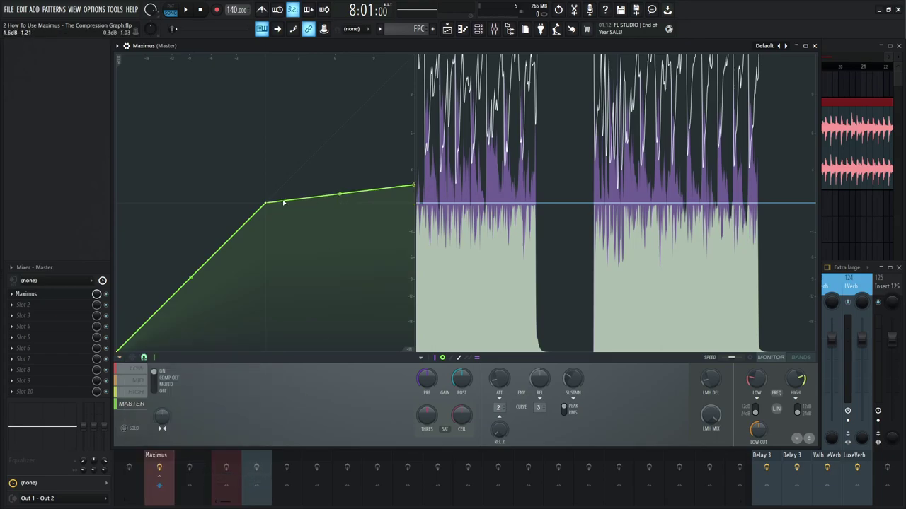
Step: Apply the Ratio 2 to 1 preset to the master curve and set the pre gain to about 10.1 dB during playback
left_click(126, 360)
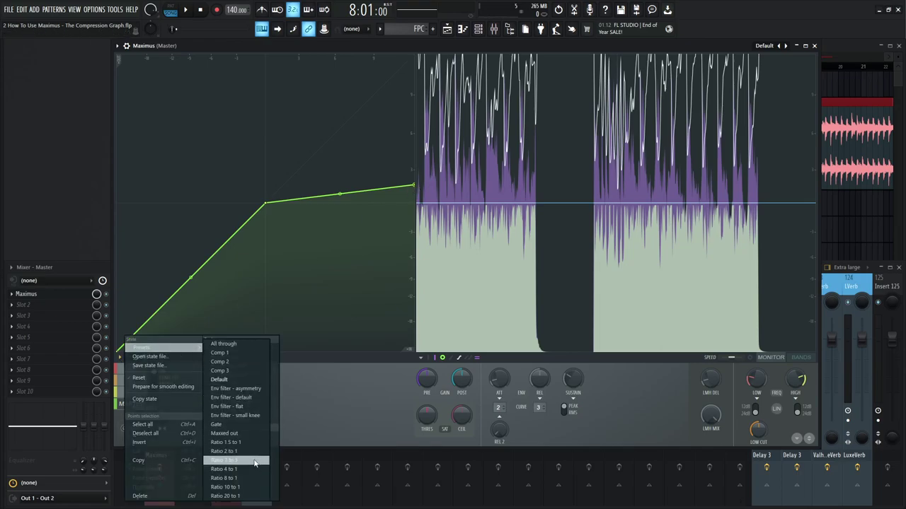
left_click(240, 453)
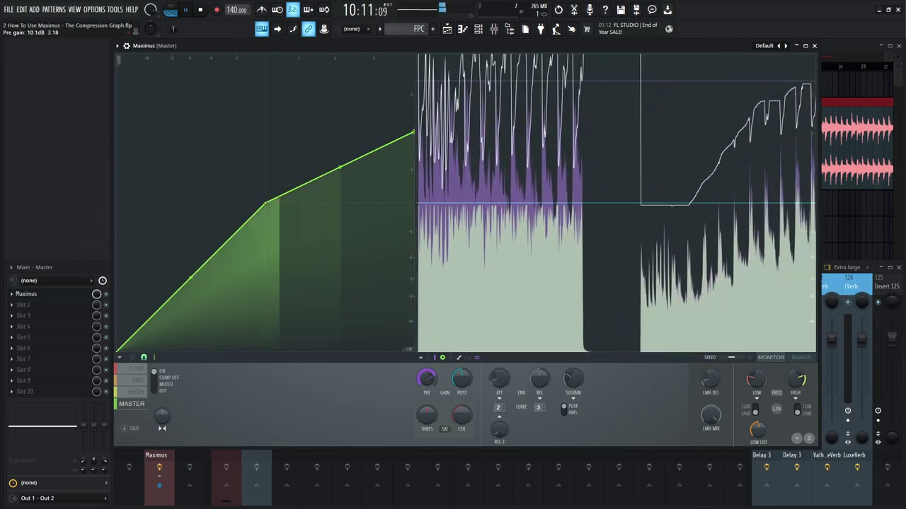
left_click_drag(427, 380, 428, 384)
key("space")
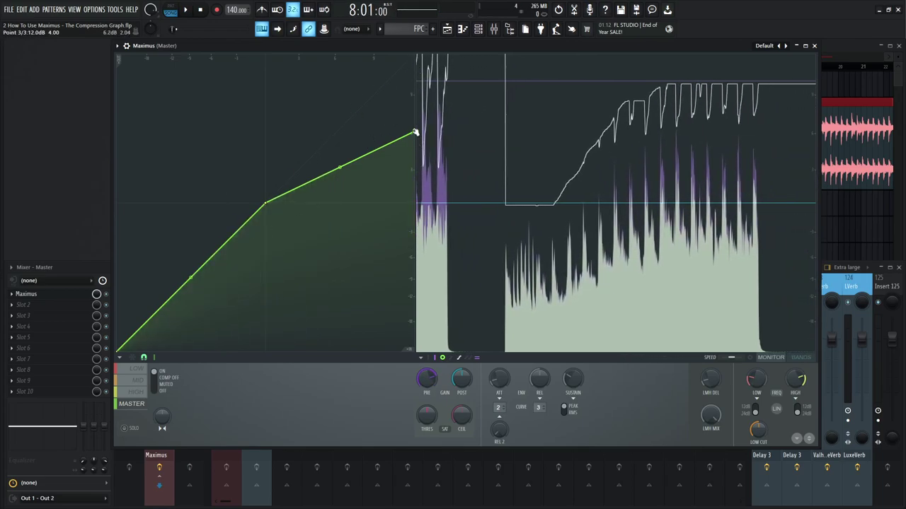
Step: Raise the end point of the master curve to 12 dB for a straight 1:1 line and play the track briefly
left_click_drag(416, 143, 418, 90)
key("space")
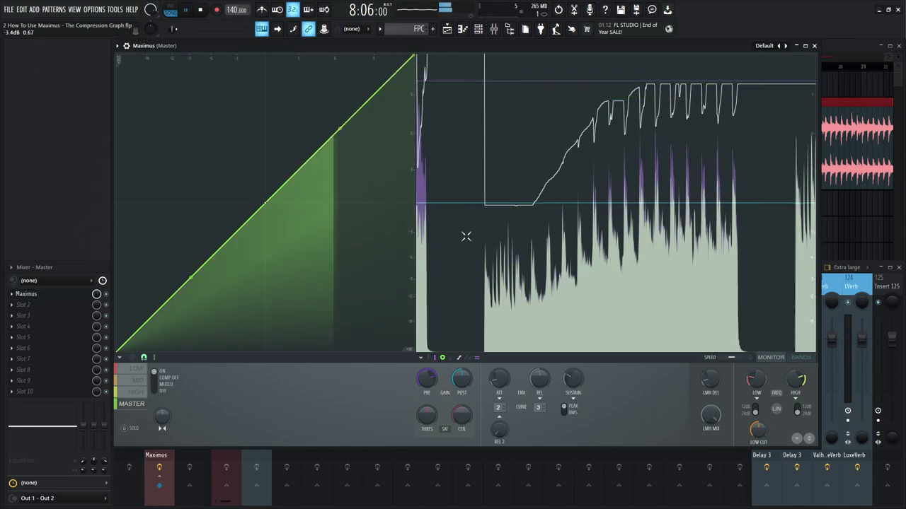
key("space")
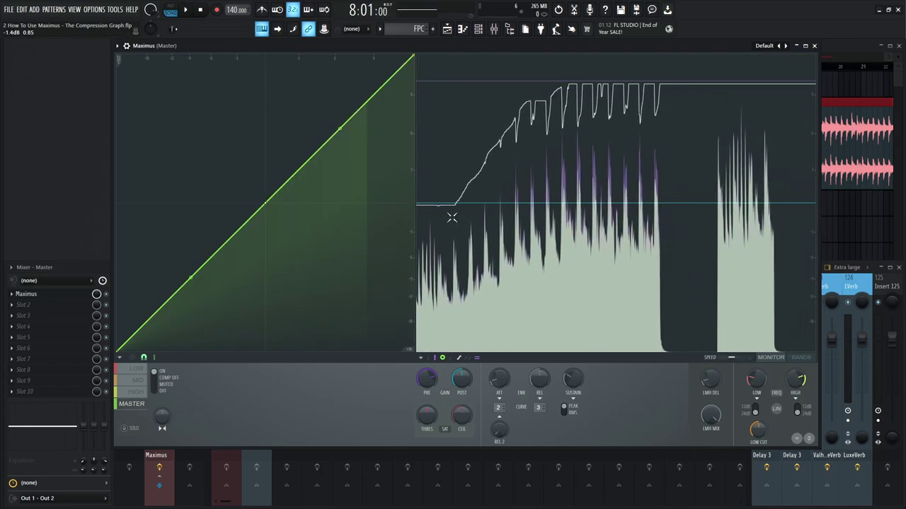
Step: Set the end point of the master curve to about 8.7 dB while the track plays, and stop playback
key("space")
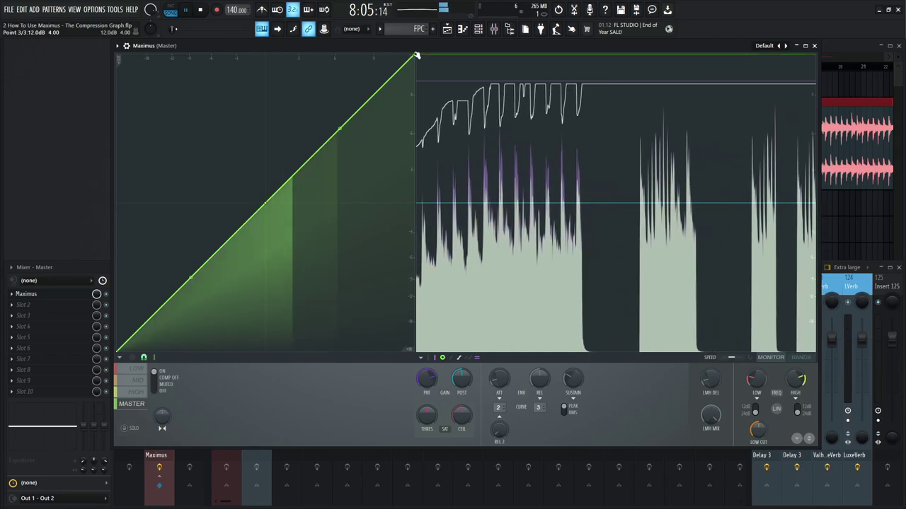
left_click_drag(417, 55, 414, 103)
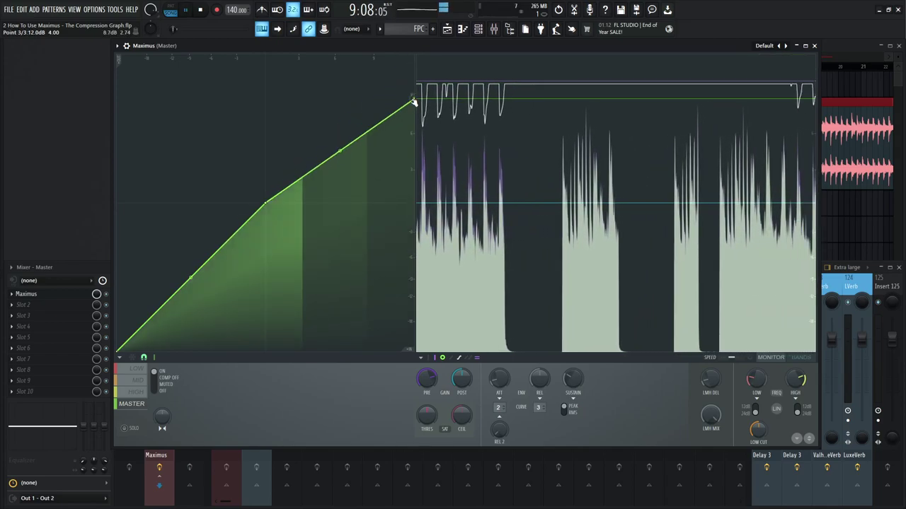
key("space")
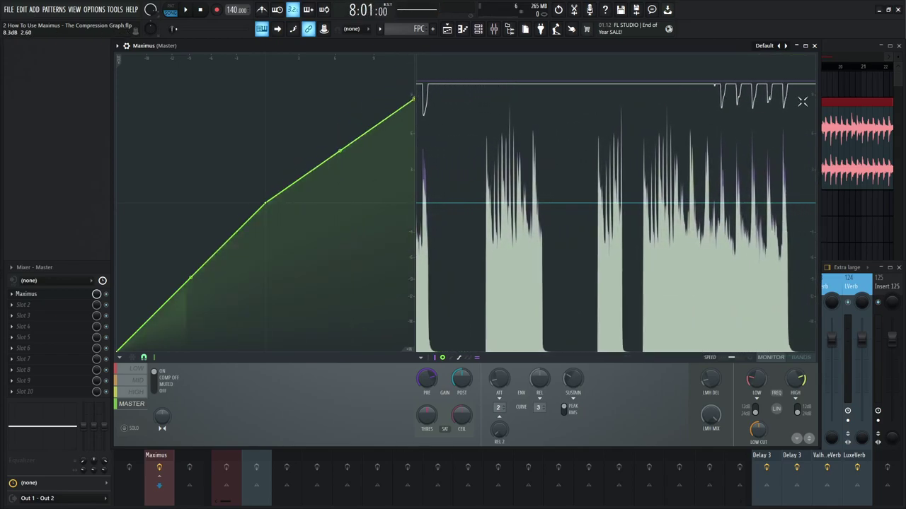
Step: Apply the Ratio 4 to 1 preset to the master compression curve and play the track briefly
right_click(124, 339)
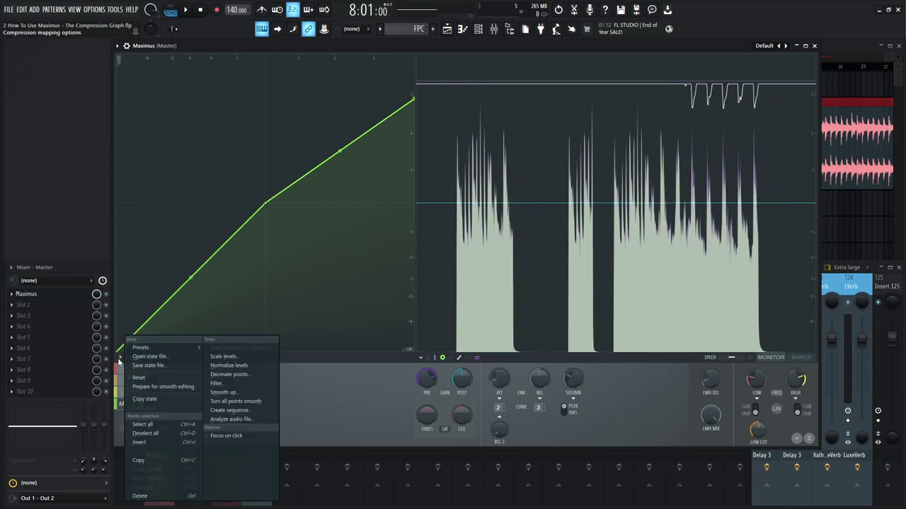
mouse_move(156, 347)
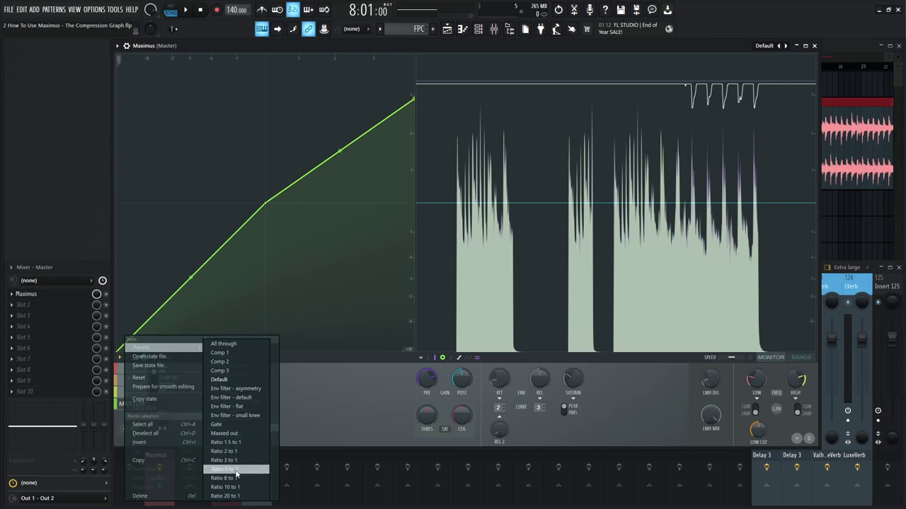
left_click(237, 470)
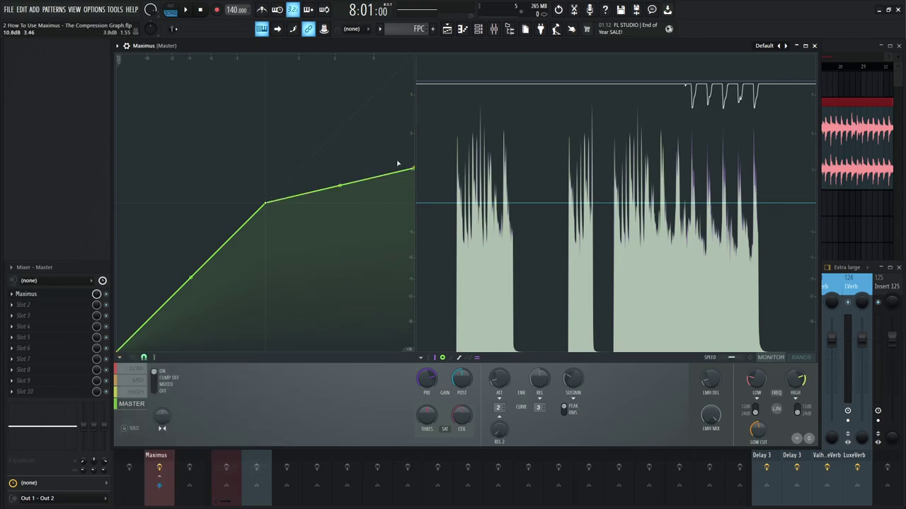
key("space")
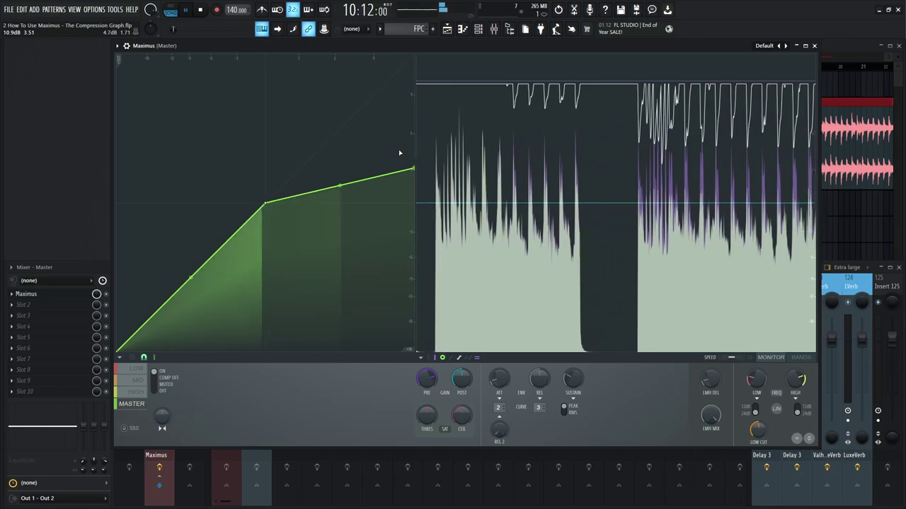
key("space")
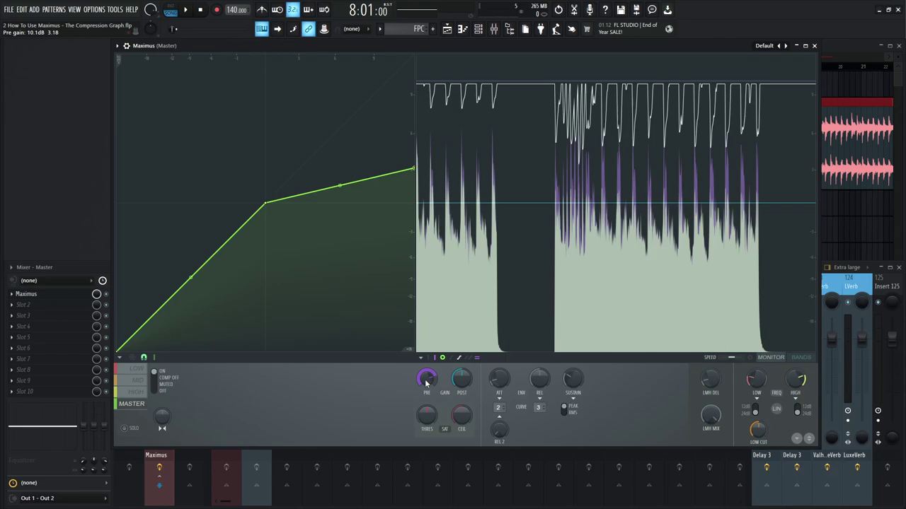
Step: Reload the Default Maximus preset and raise the master curve's end point to 12 dB for a straight 1:1 line
scroll(426, 382, "down", 3)
left_click(761, 46)
left_click(778, 104)
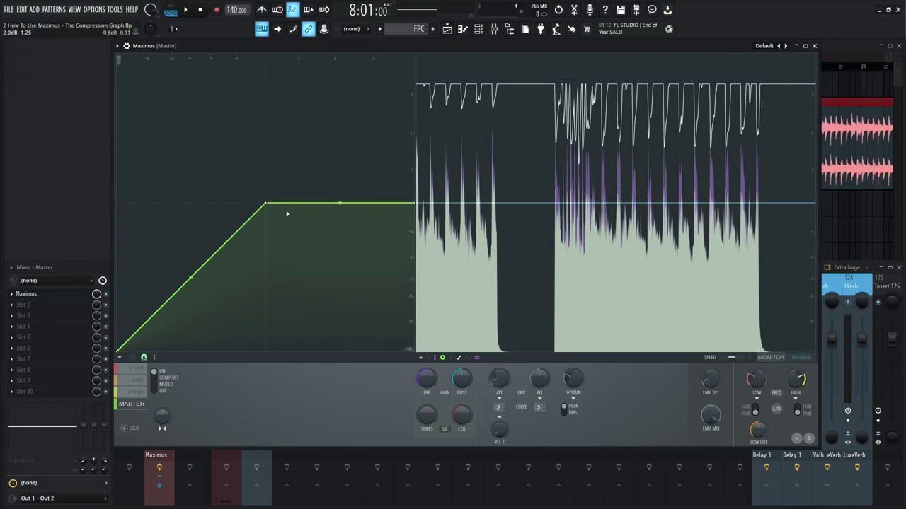
left_click_drag(414, 202, 421, 47)
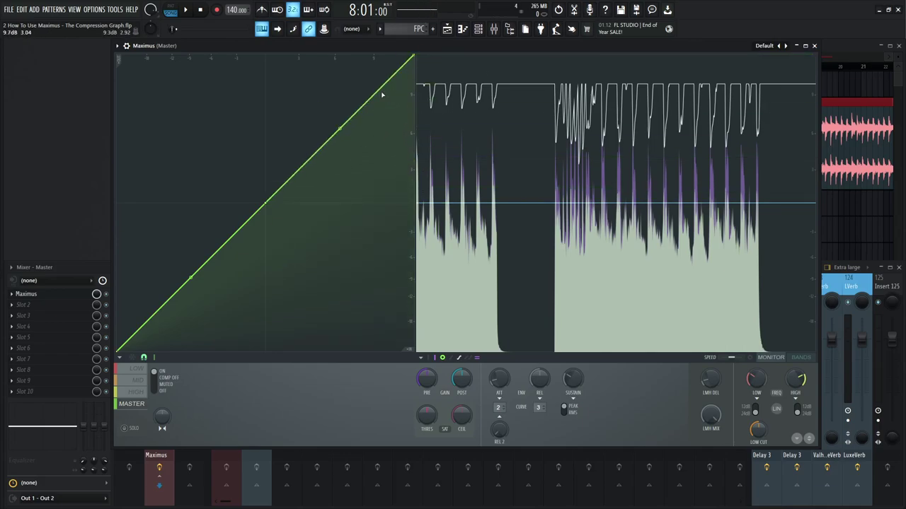
Step: Switch to the low band and raise its curve's end point to 12 dB for a straight 1:1 line
left_click(138, 374)
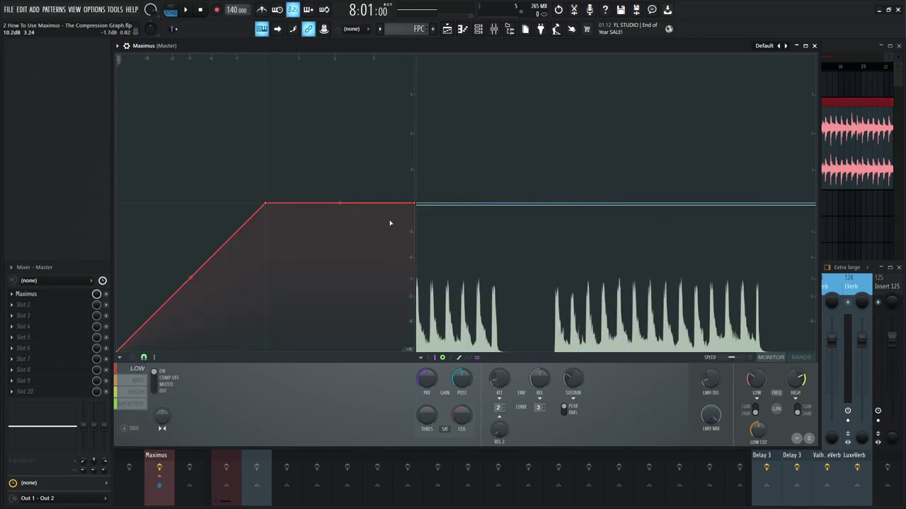
left_click_drag(415, 204, 415, 55)
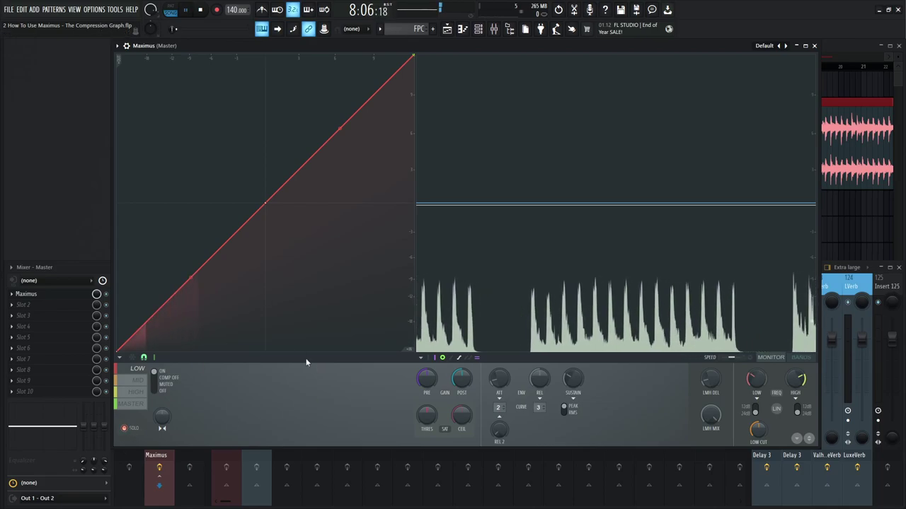
Step: Raise the Master mixer track's volume while the soloed low band plays, and return to the Maximus window
left_click(90, 263)
left_click_drag(171, 383, 162, 331)
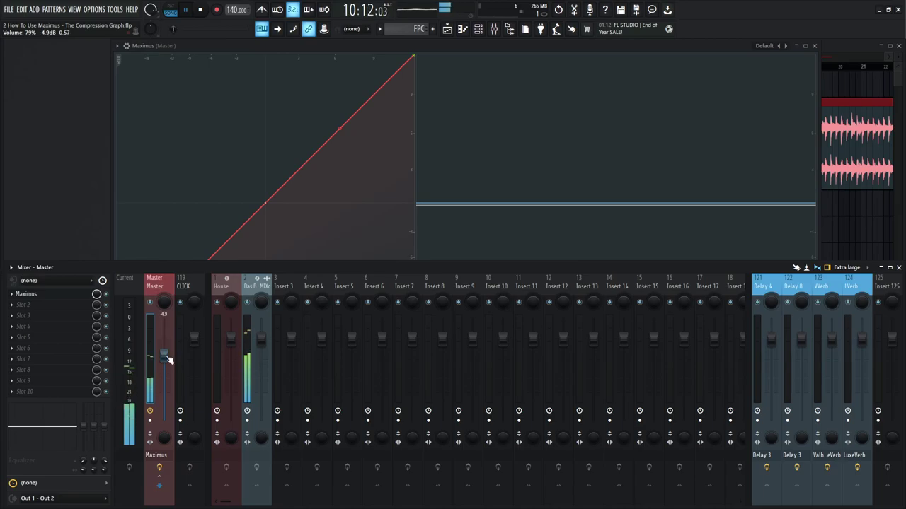
left_click(357, 124)
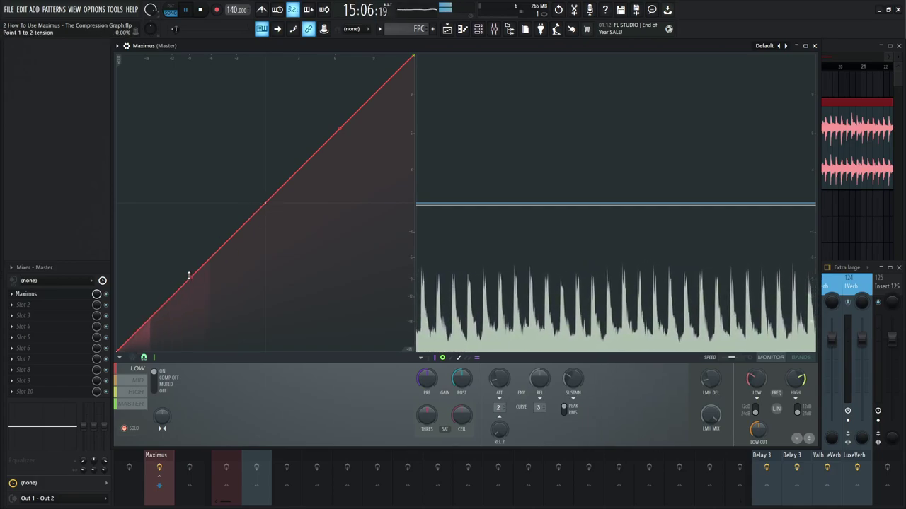
Step: Bend the first segment of the low curve upward to about 70% tension during playback, and stop playback
left_click_drag(190, 277, 190, 205)
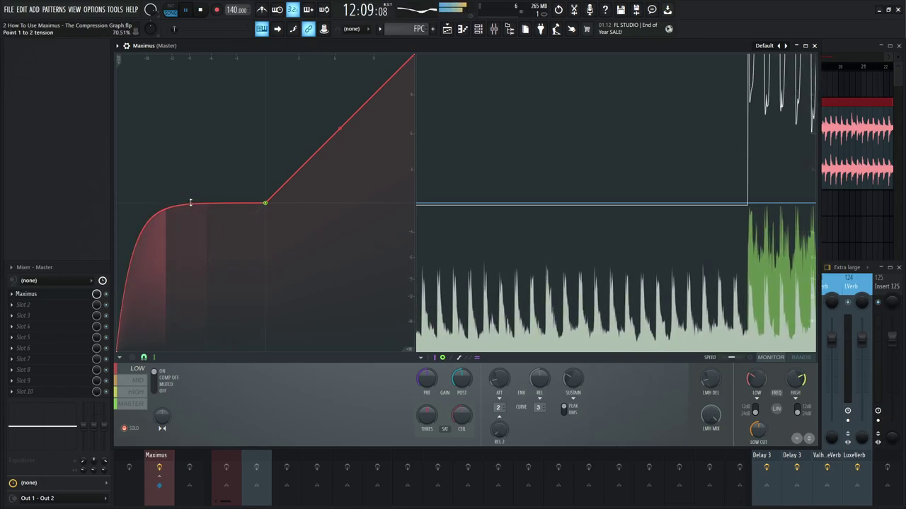
left_click_drag(190, 203, 190, 206)
key("space")
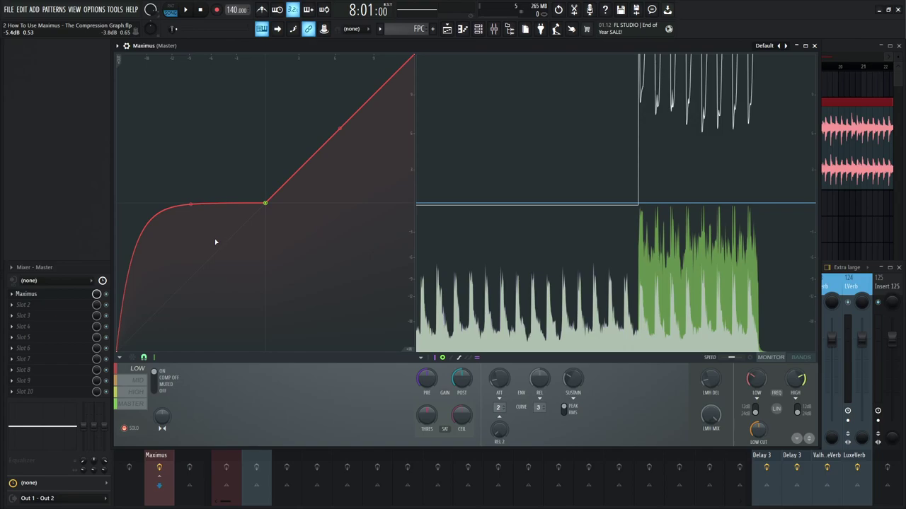
Step: Ease the low curve's first-segment tension, reset it during playback, and bend the segment upward again to about 30%
mouse_move(191, 211)
left_mouse_down()
mouse_move(191, 236)
mouse_move(190, 215)
left_mouse_up()
key("space")
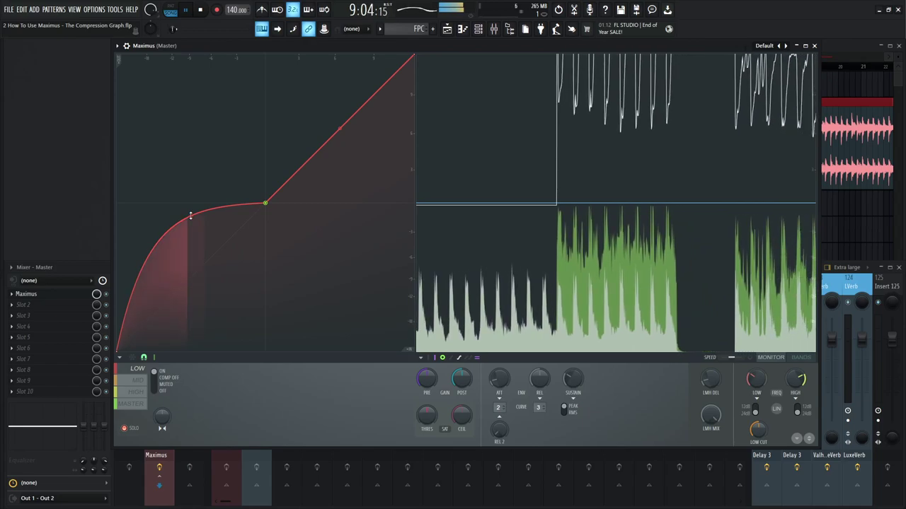
right_click(190, 215)
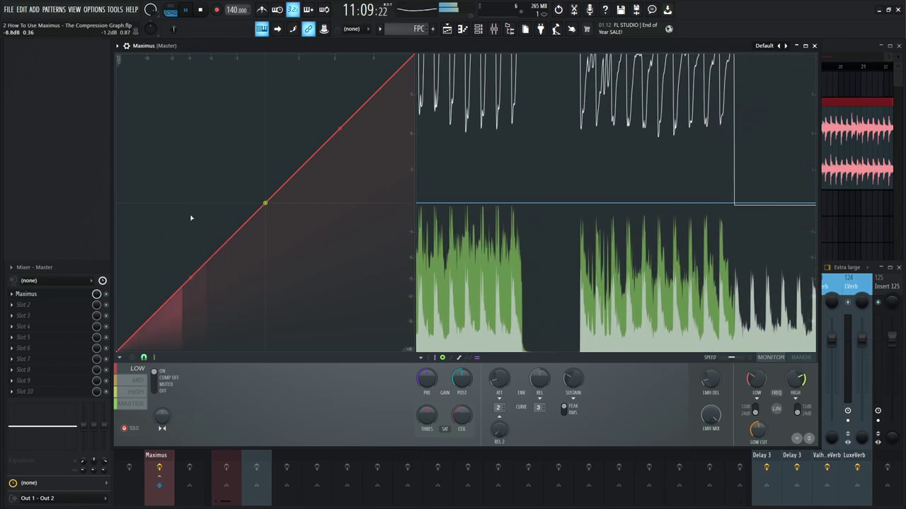
left_click_drag(191, 278, 190, 219)
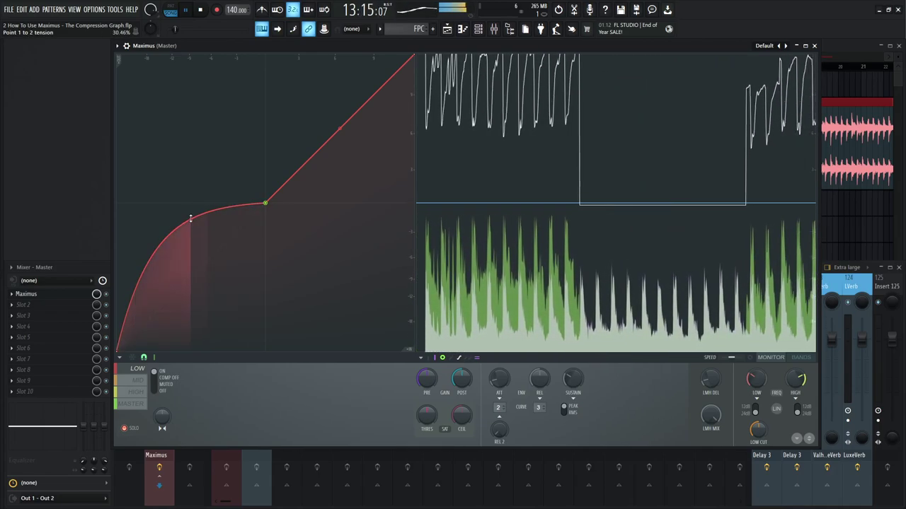
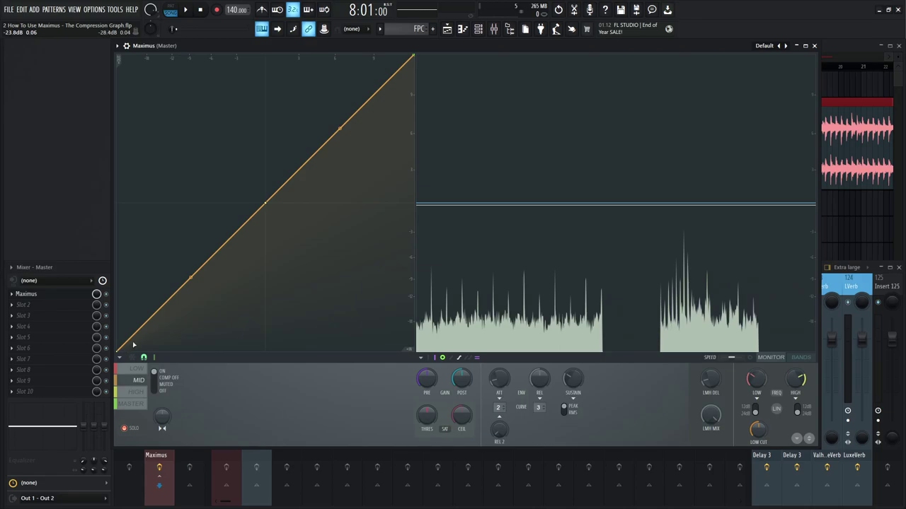
Step: Add a point low on the mid curve, pull it down to silence at about -24.7 dB input, and stop playback
left_click_drag(131, 342, 131, 353)
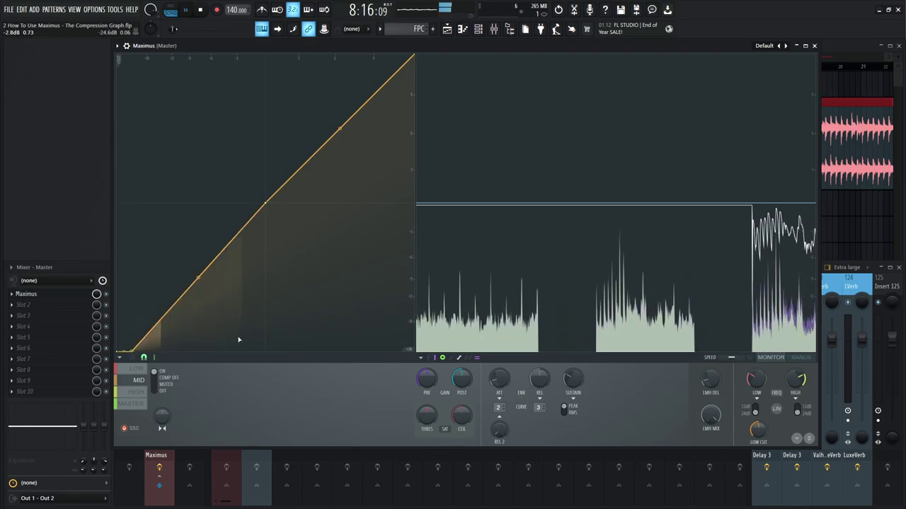
key("space")
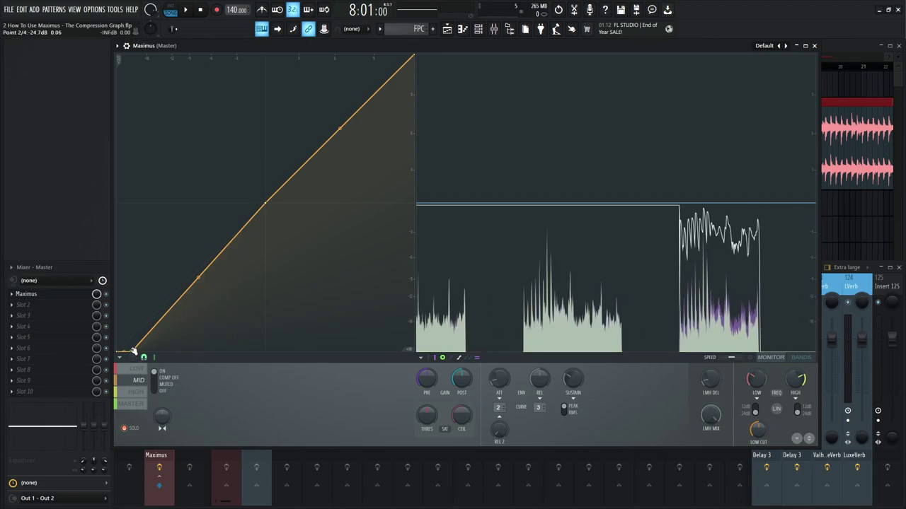
Step: Move the mid curve's gate point to about -11.2 dB input during playback, and stop playback
key("space")
left_click_drag(133, 352, 174, 353)
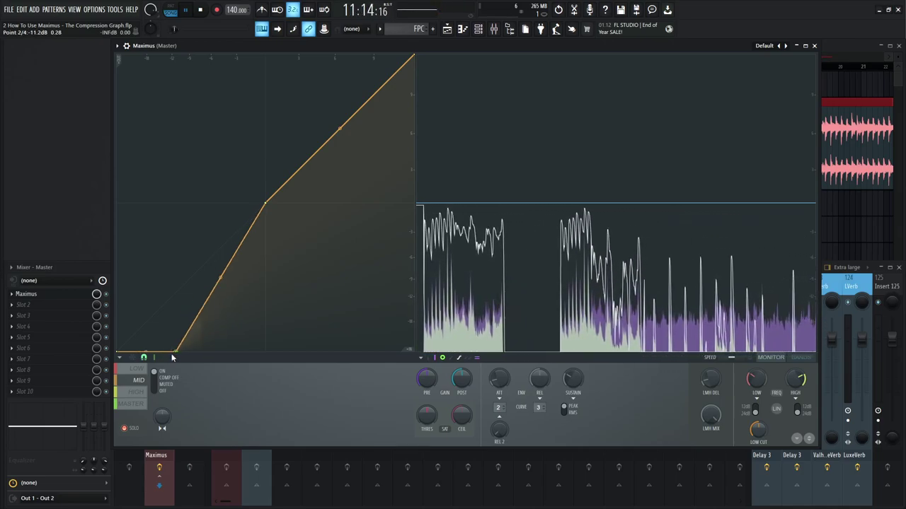
key("space")
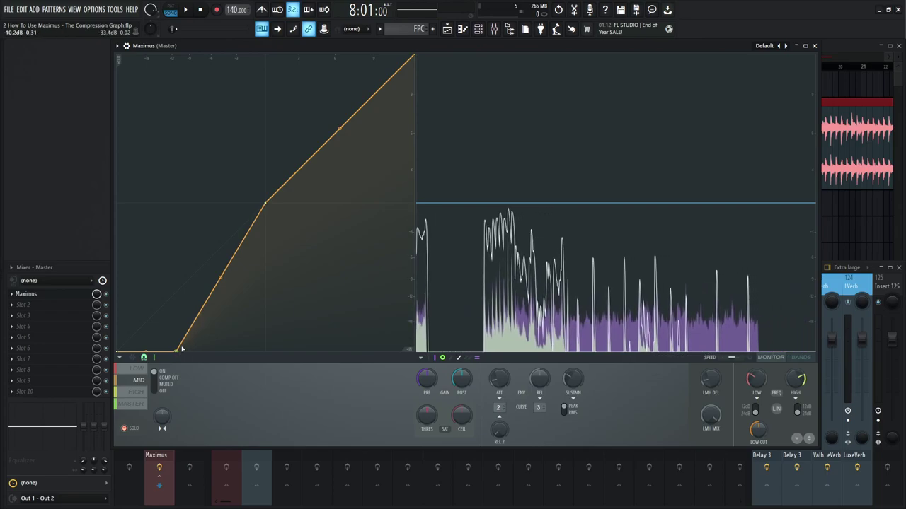
Step: Delete the gate point from the mid curve and play the mid band briefly
right_click(177, 349)
left_click(185, 341)
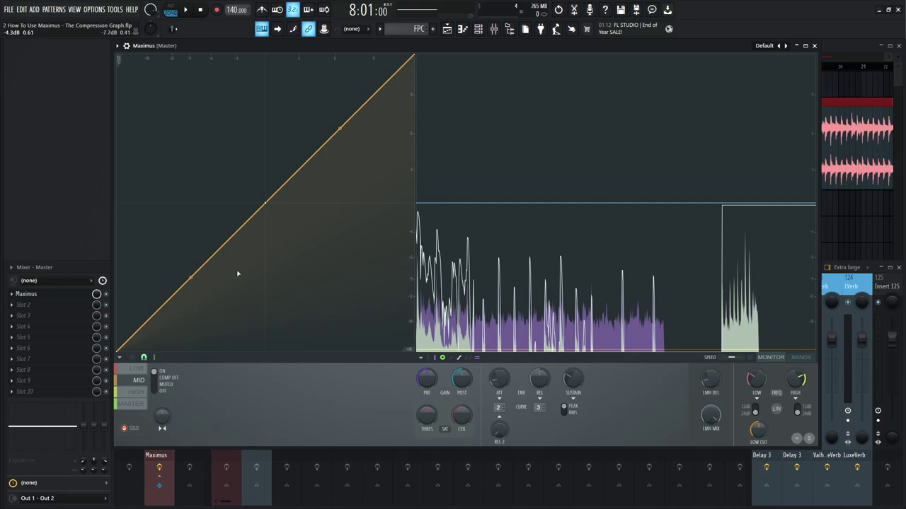
key("space")
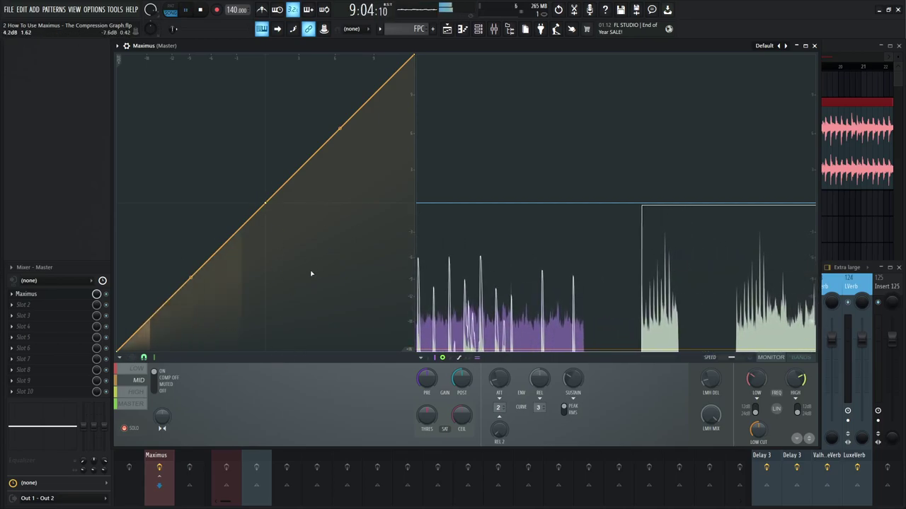
key("space")
Step: Bend the first segment of the low band's curve upward, and reset its tension to a straight line
left_click(138, 368)
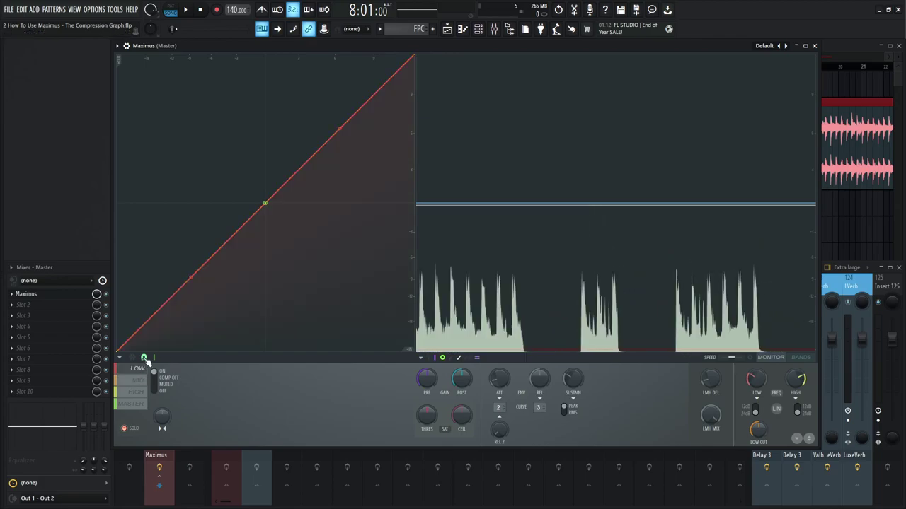
left_click_drag(192, 276, 191, 218)
left_click(192, 217, "alt")
Step: Add a low point to the mid band's curve, pull it down to silence, and play the track
left_click(140, 380)
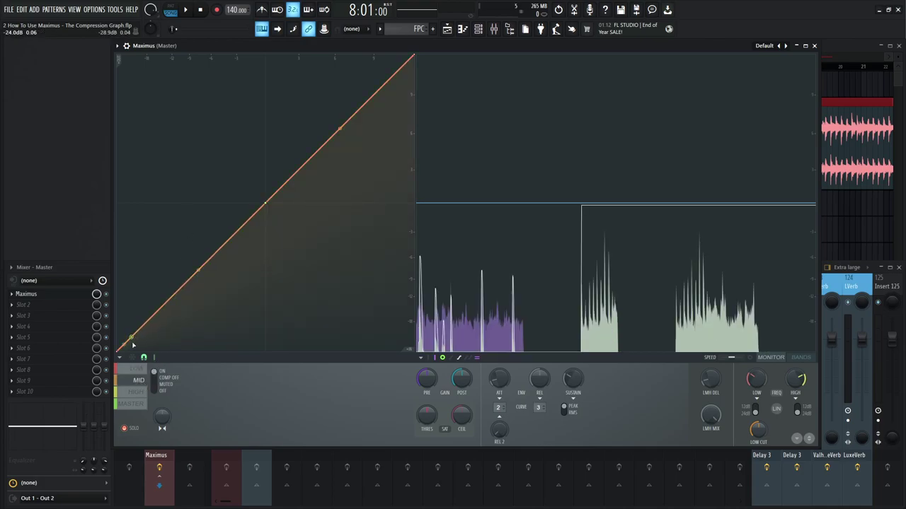
left_click_drag(134, 339, 135, 356)
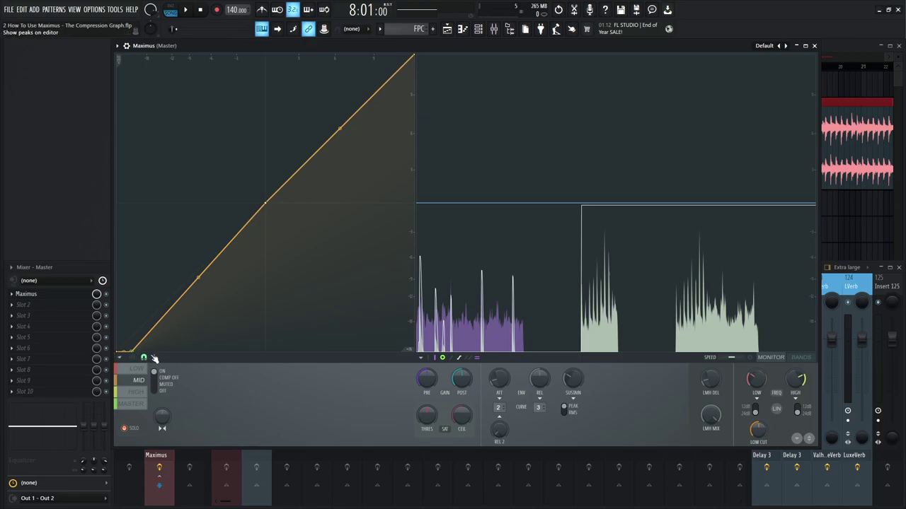
key("space")
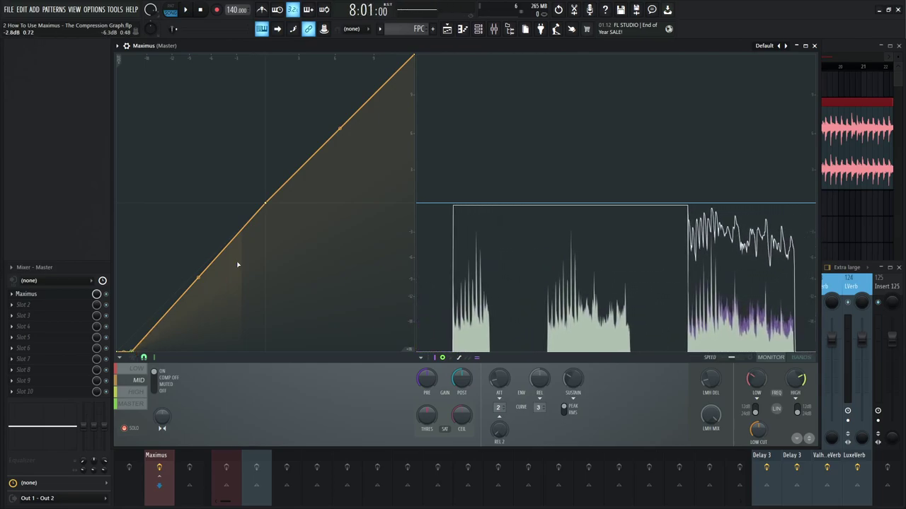
Step: Move the mid curve's gate point up to about -11.2 dB input and audition the gating with repeated playback
left_click_drag(144, 351, 181, 355)
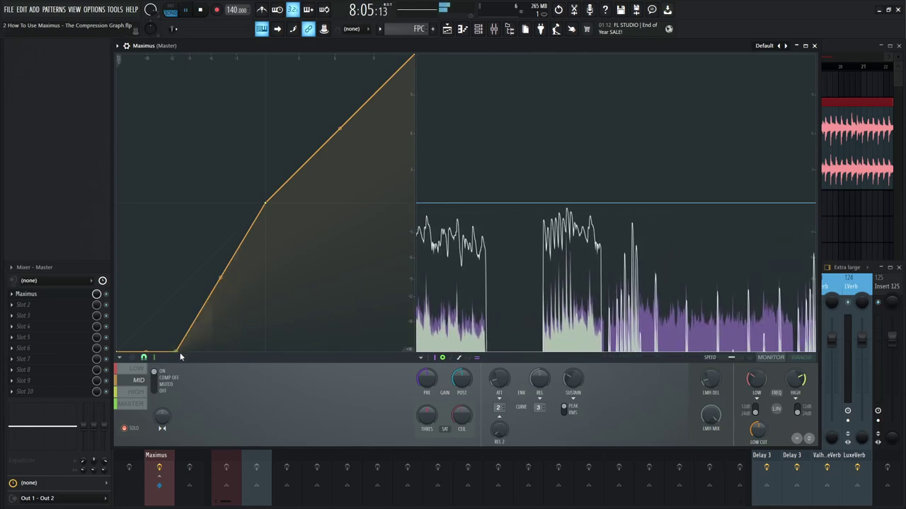
key("space")
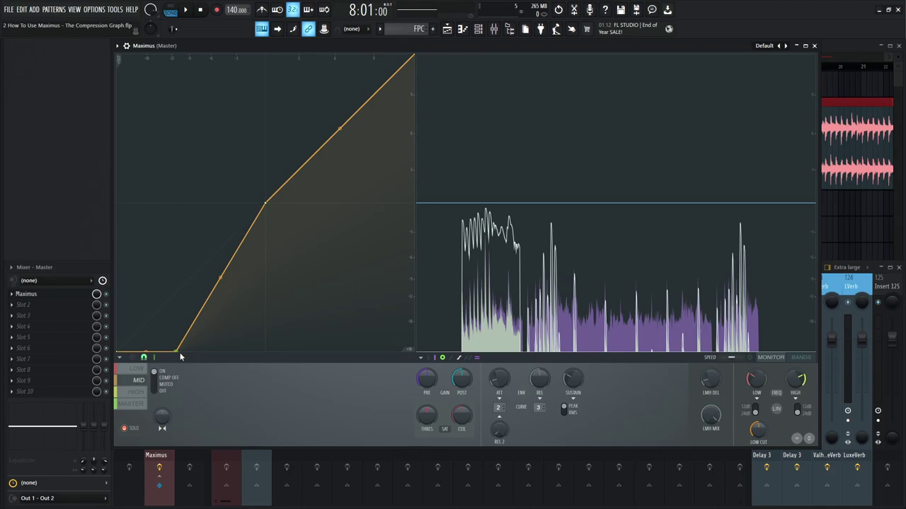
key("space")
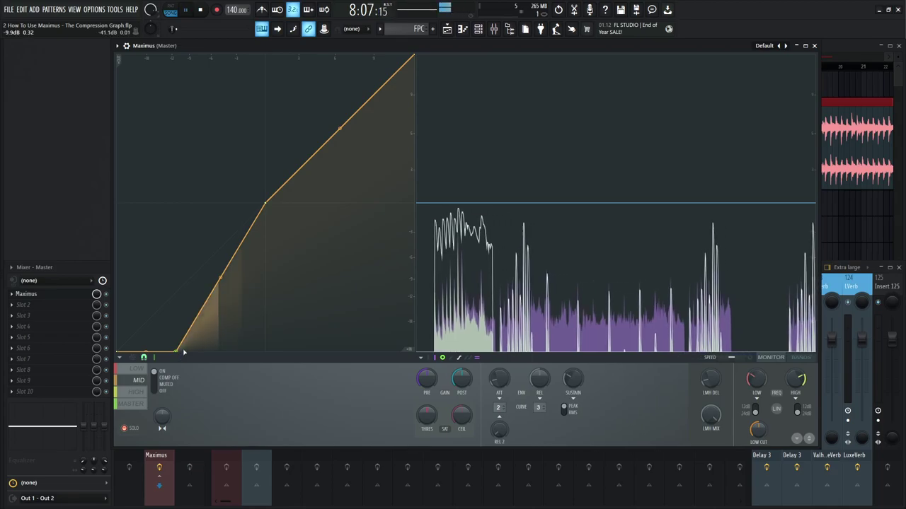
key("space")
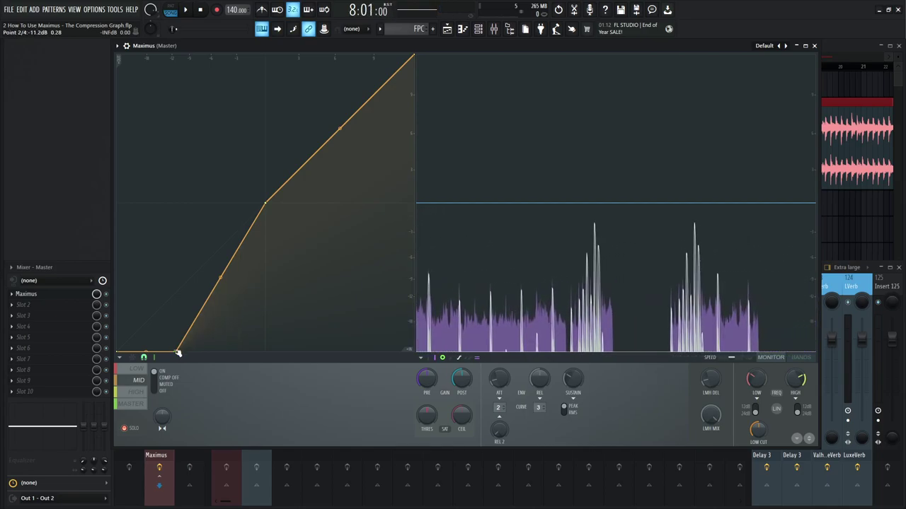
Step: Delete the gate point from the mid curve and view the curve modes available for the middle point
right_click(177, 352)
left_click(190, 345)
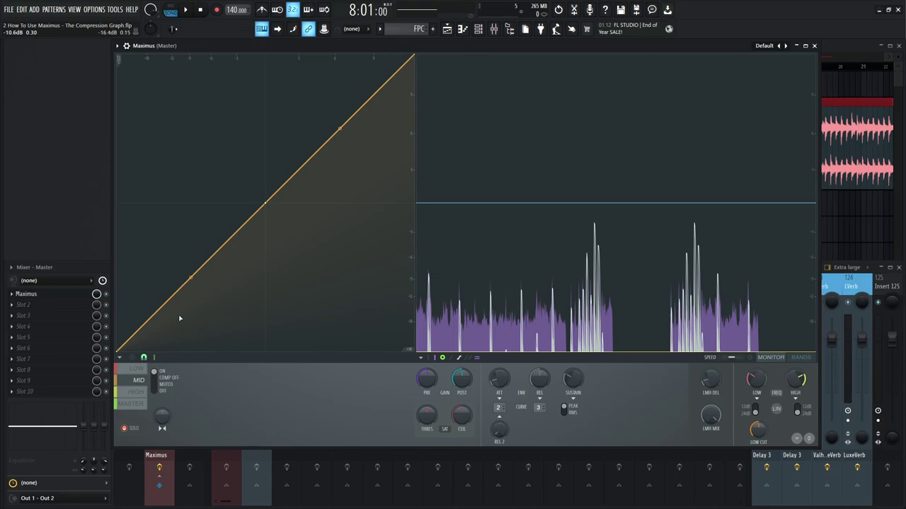
right_click(265, 205)
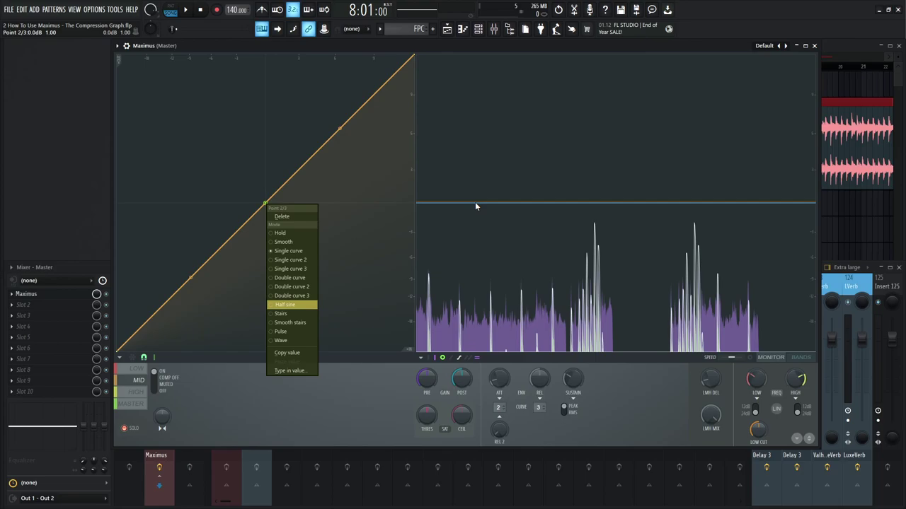
left_click(223, 292)
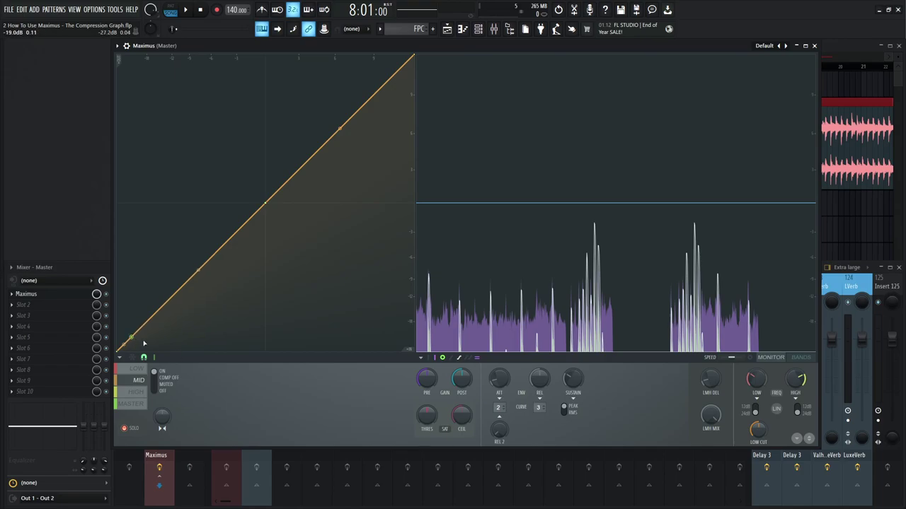
Step: Pull the point near the lower end of the mid curve down to silence
left_click_drag(131, 342, 129, 353)
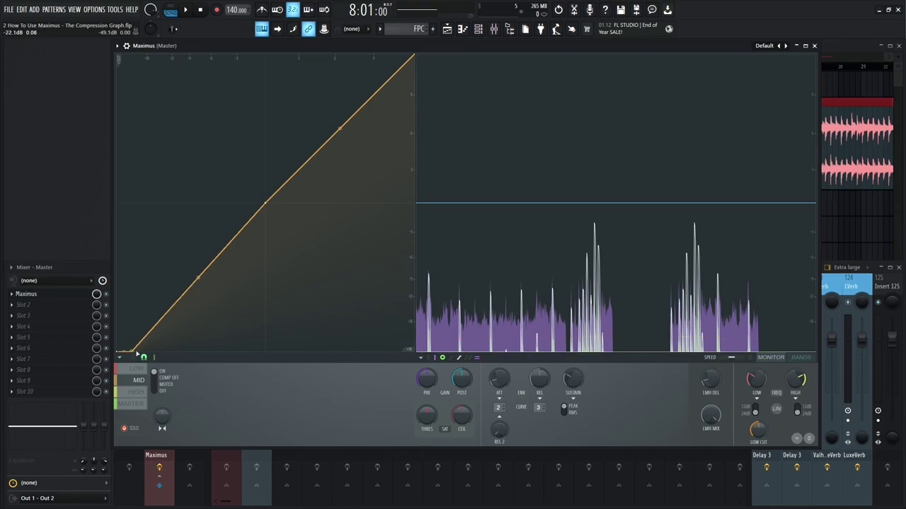
Step: Add a point at about -14.2 dB to the lower mid curve and audition it with an upward-bowed segment below it
right_click(146, 338)
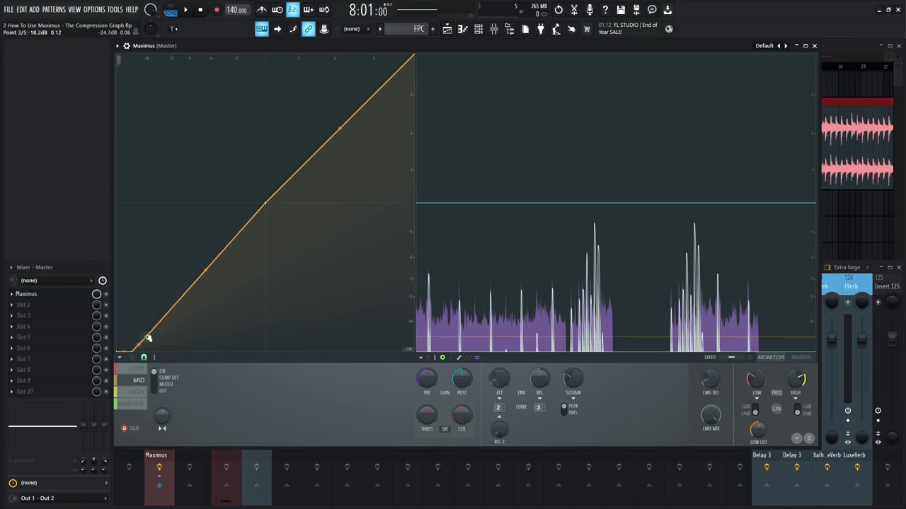
left_click_drag(140, 344, 163, 307)
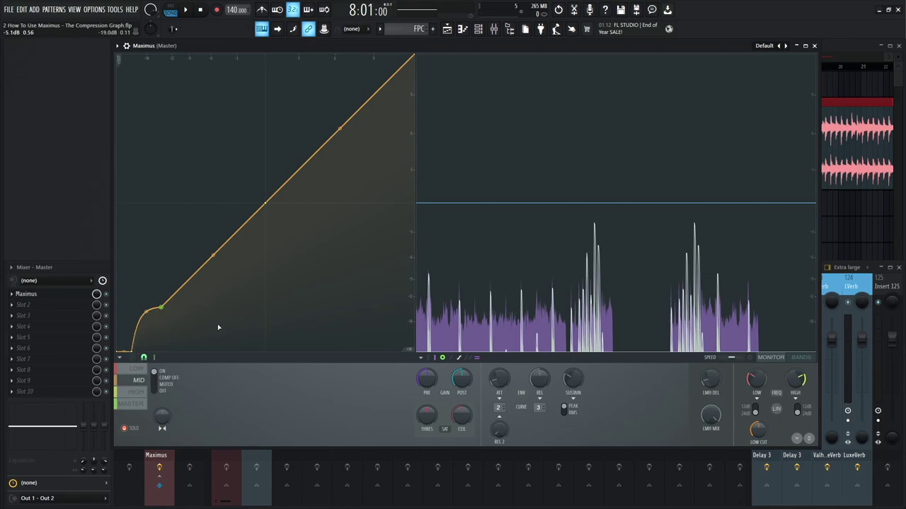
key("space")
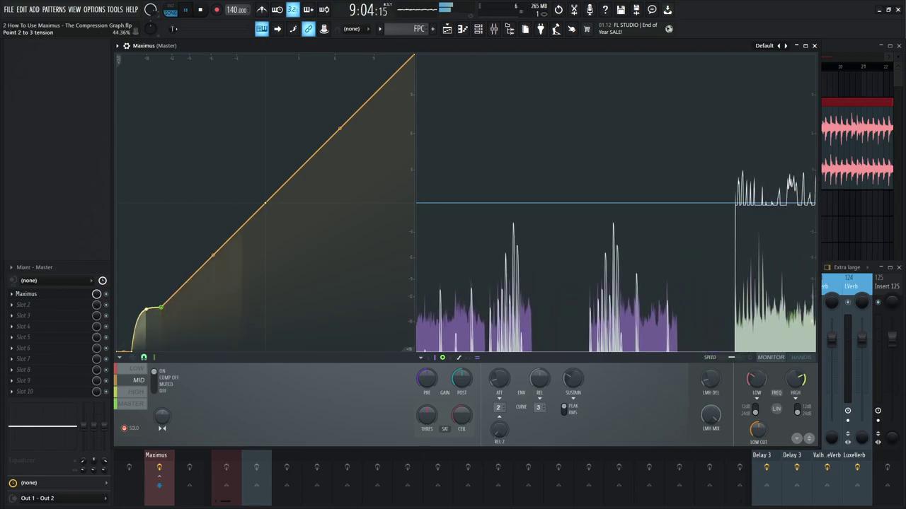
Step: Set the tension of the segment rising from the silenced point to 15.89% so it bows downward, and audition the softer gating
scroll(145, 309, "up", 5)
left_click_drag(145, 310, 146, 340)
key("space")
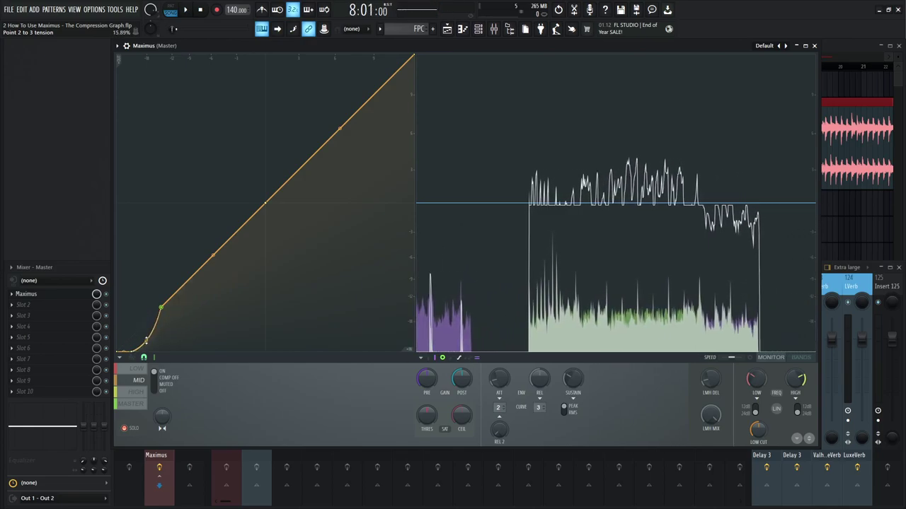
key("space")
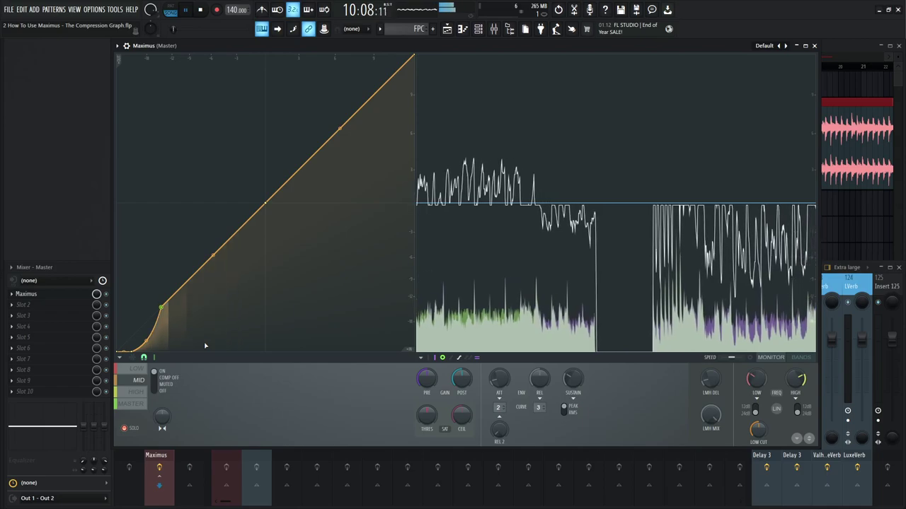
key("space")
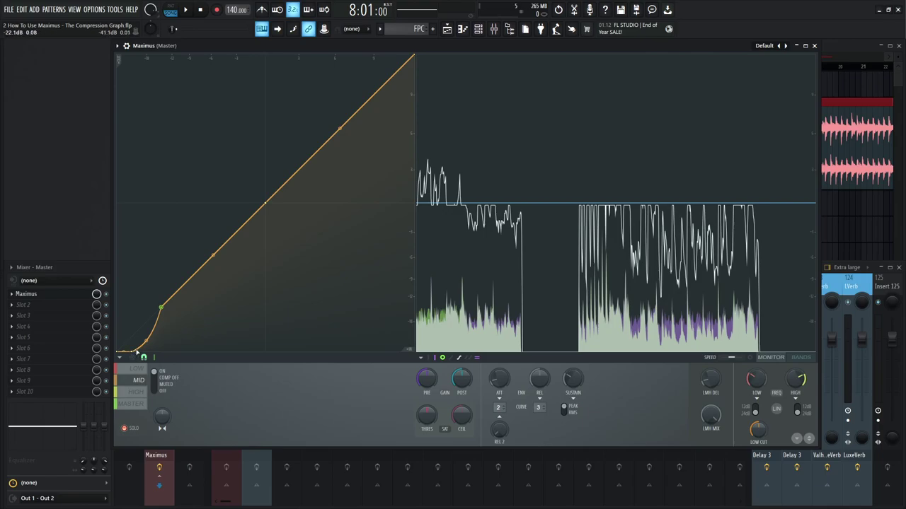
Step: Delete both added low points from the mid curve
right_click(132, 351)
left_click(172, 341)
right_click(162, 309)
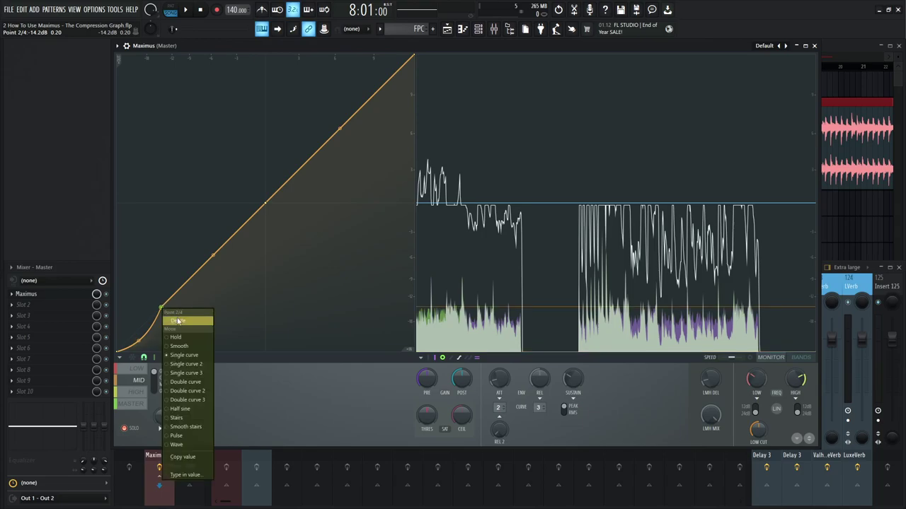
left_click(178, 321)
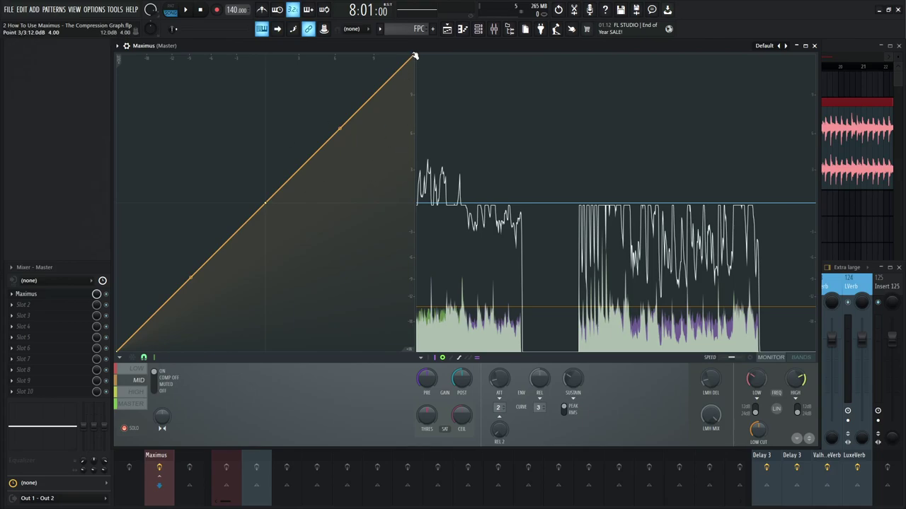
Step: On the master curve, pull the loudest end point down to 0 dB, then raise it partway for a gentler ratio
left_click(131, 404)
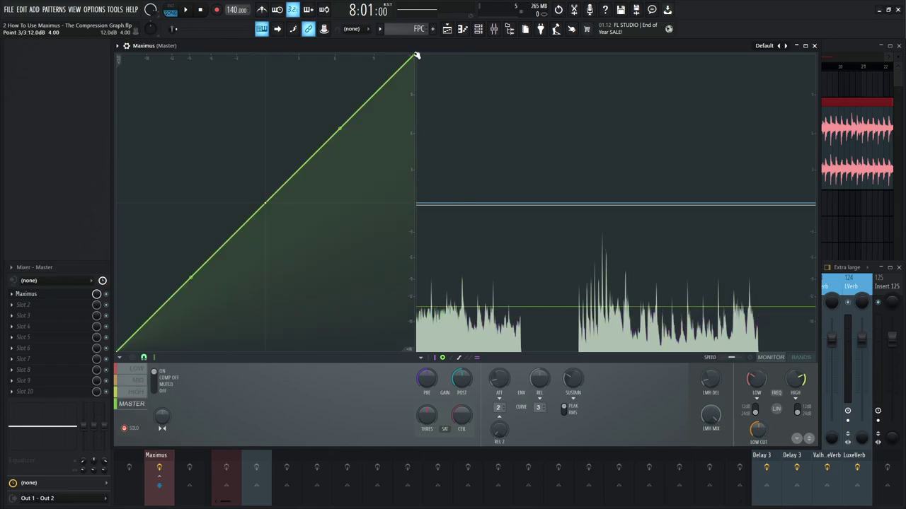
left_click_drag(415, 54, 398, 210)
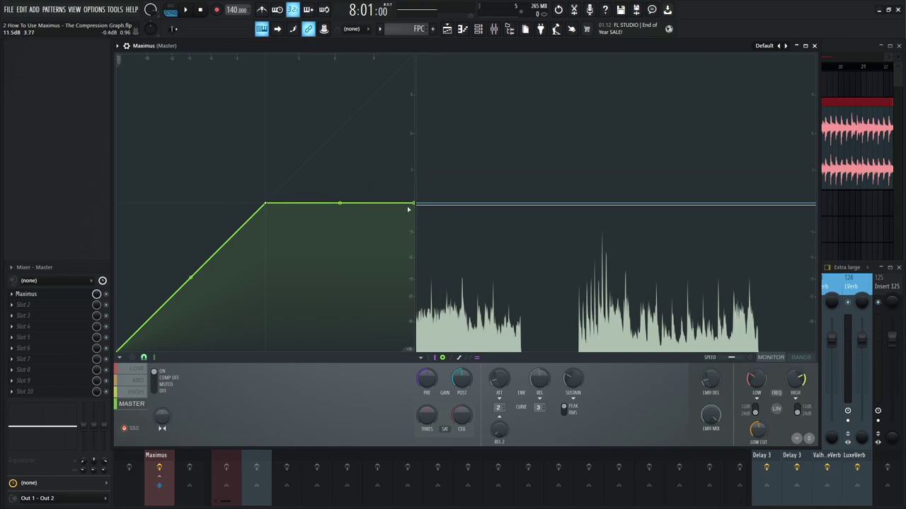
left_click_drag(415, 204, 413, 100)
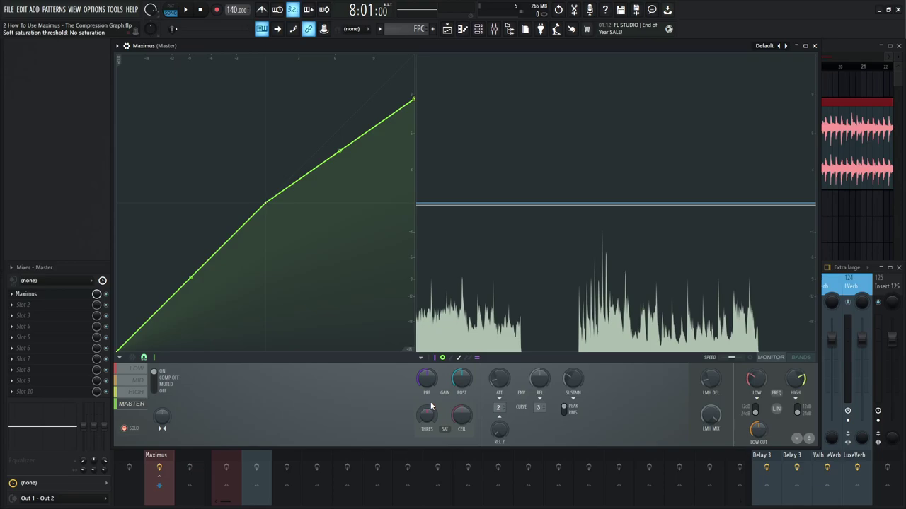
Step: Select the low band and switch its mode to COMP OFF while the track plays
left_click(134, 372)
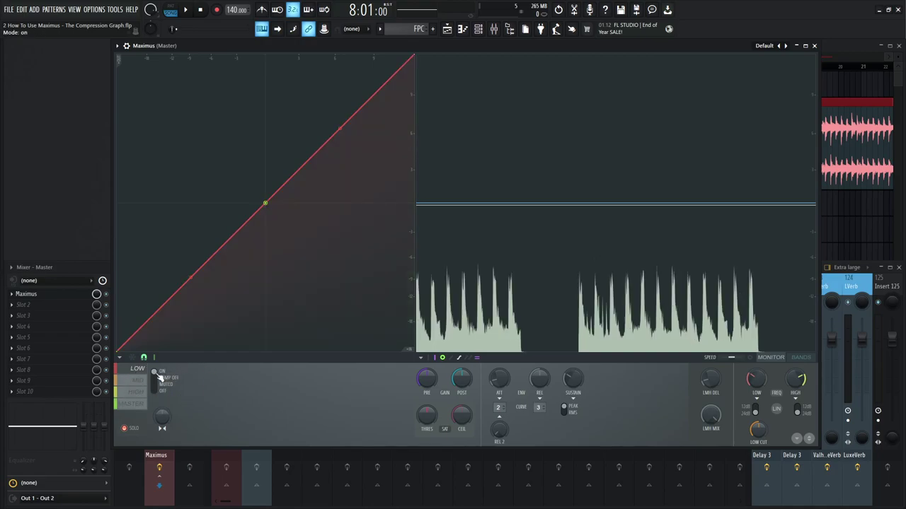
key("space")
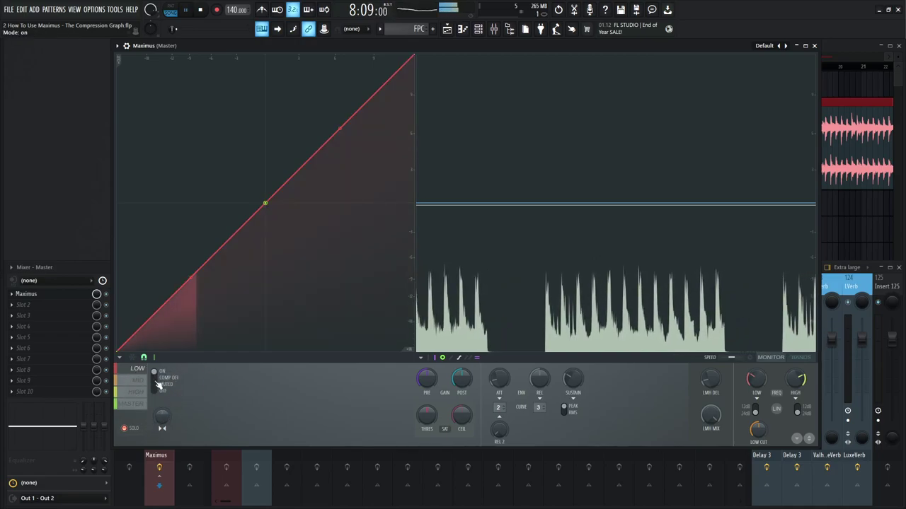
left_click(163, 379)
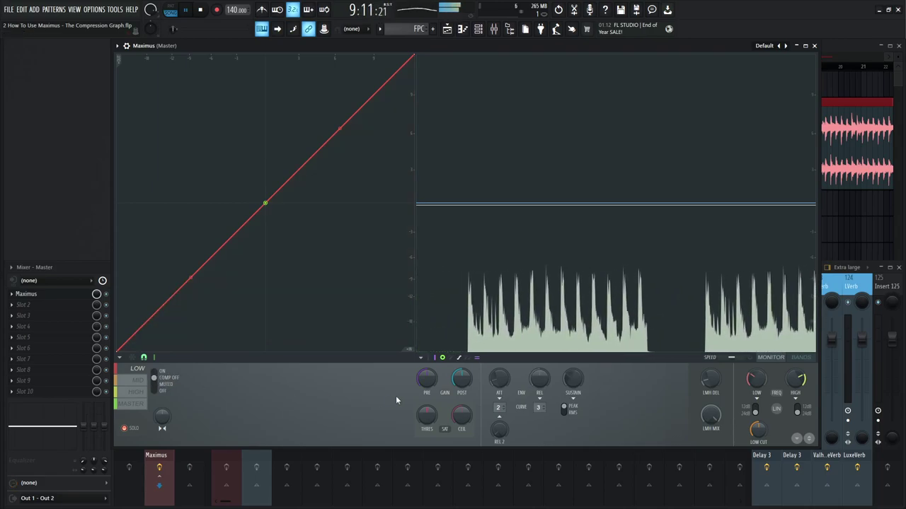
key("space")
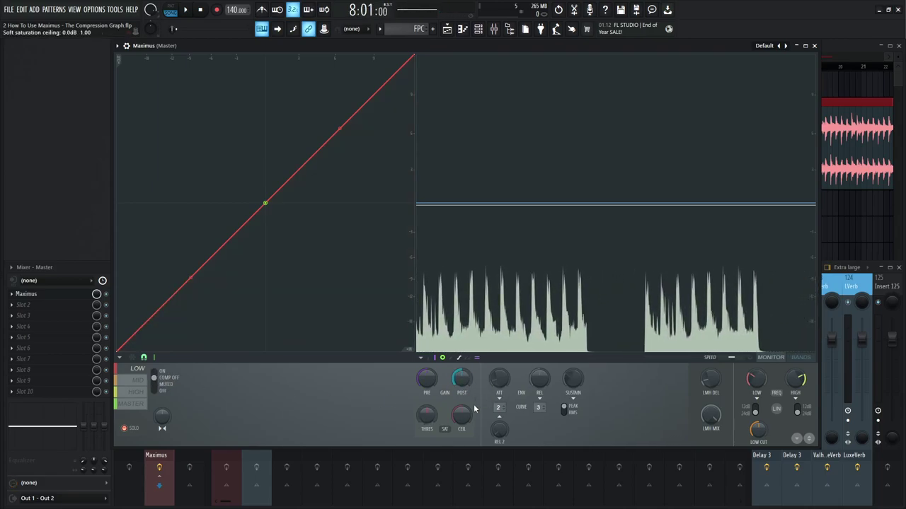
Step: Set the low band's mode to MUTED and compare it with ON during playback
left_click(157, 374)
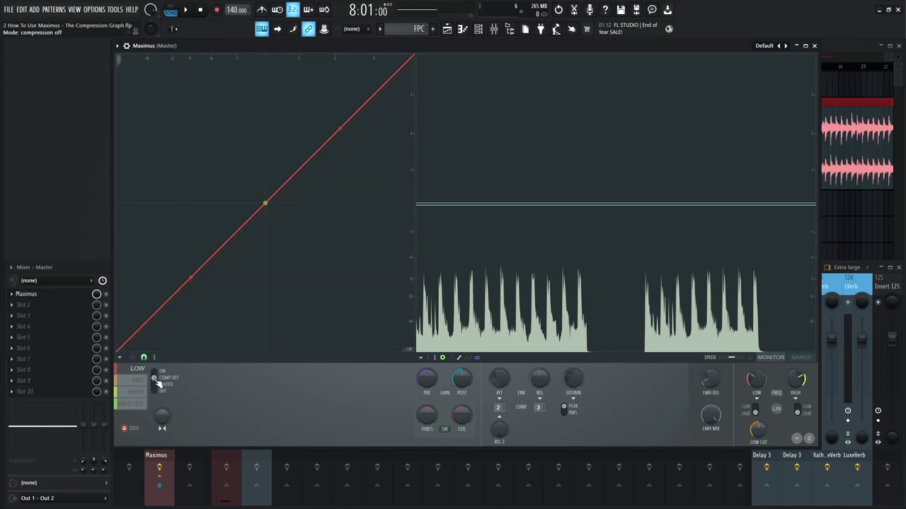
key("ctrl+s")
left_click(160, 377)
left_click(160, 385)
key("space")
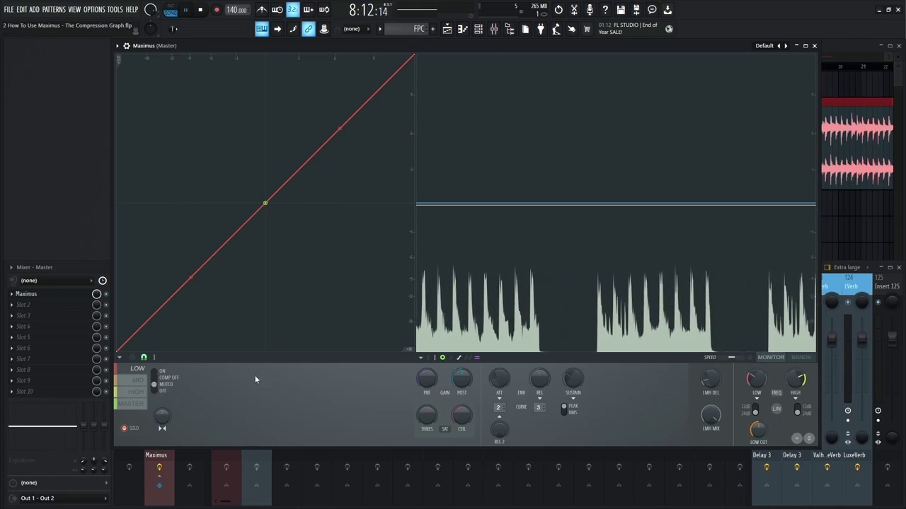
left_click(156, 372)
left_click(157, 386)
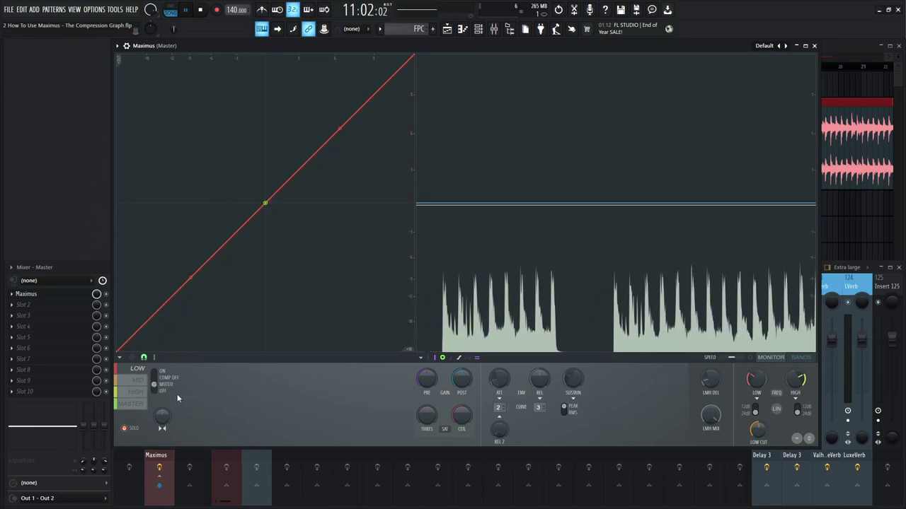
Step: Switch the low band's mode to OFF, stop playback, and set the mode back to ON
left_click(159, 393)
key("space")
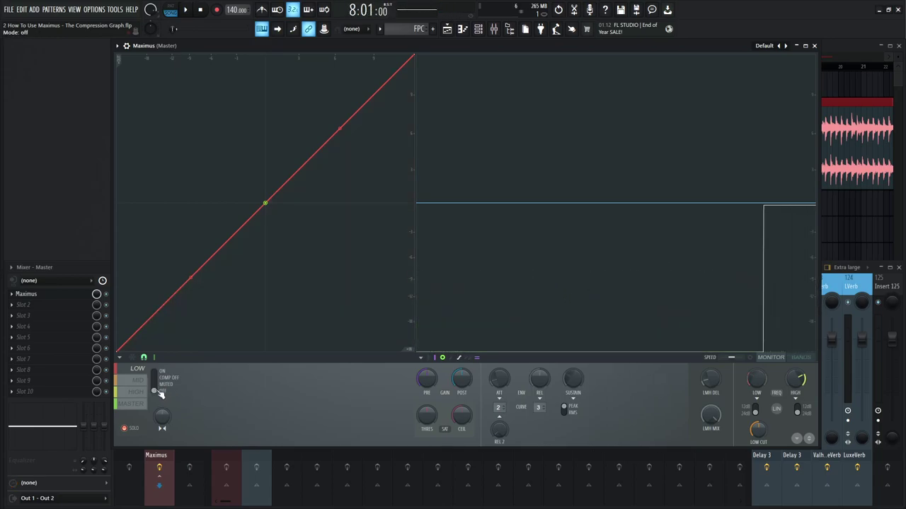
left_click(161, 374)
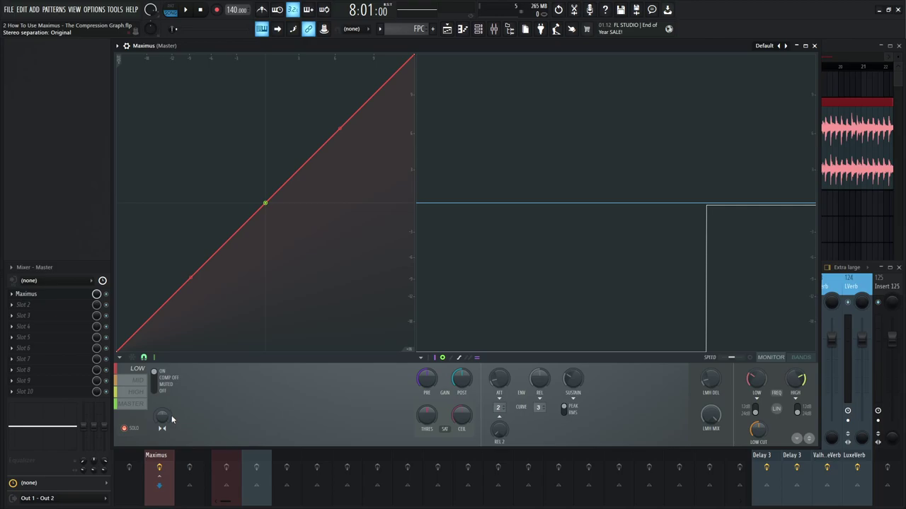
Step: Play the low band and check the master and track levels in the mixer
key("space")
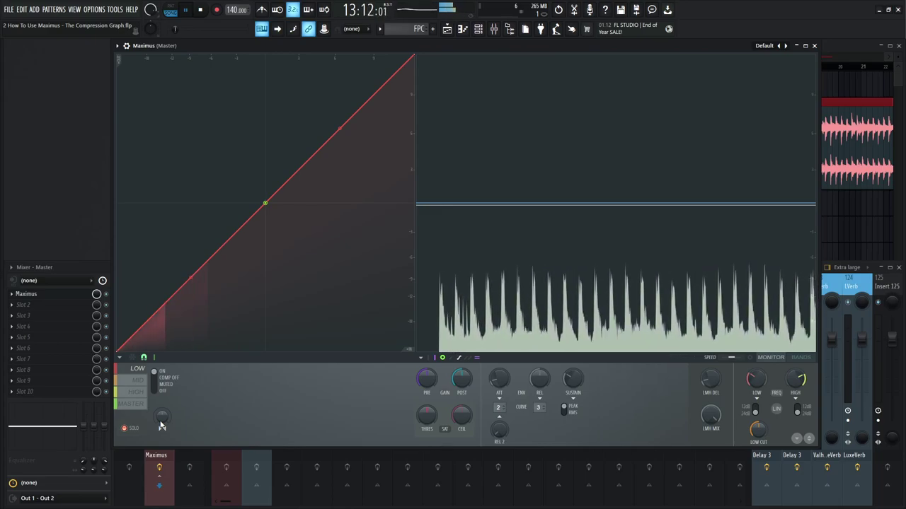
key("space")
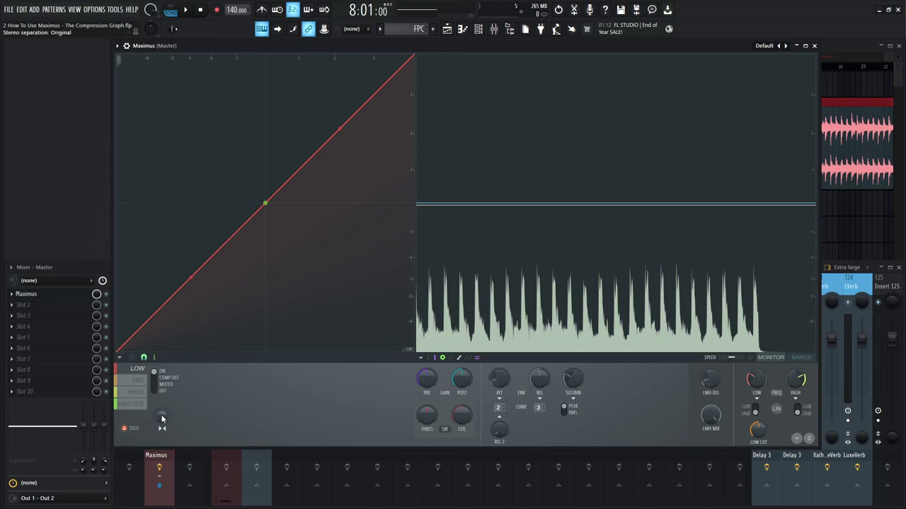
left_click_drag(161, 425, 167, 426)
key("space")
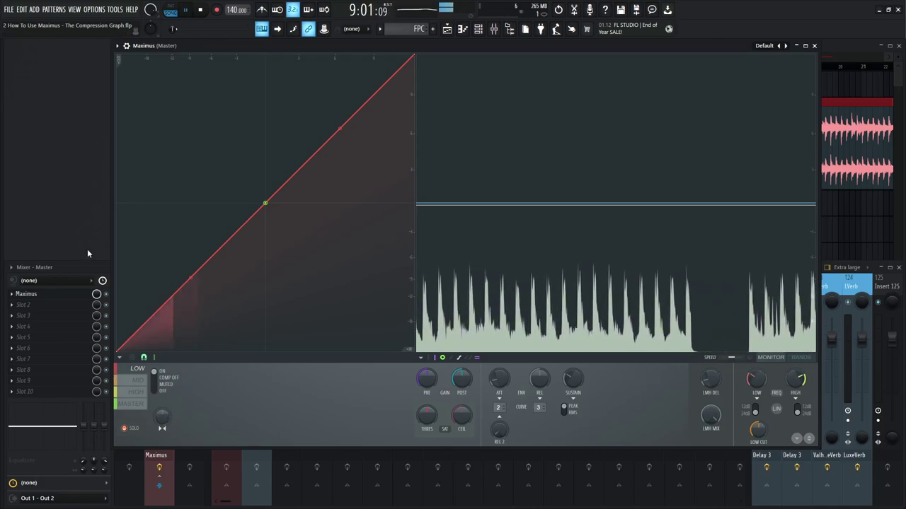
key("F9")
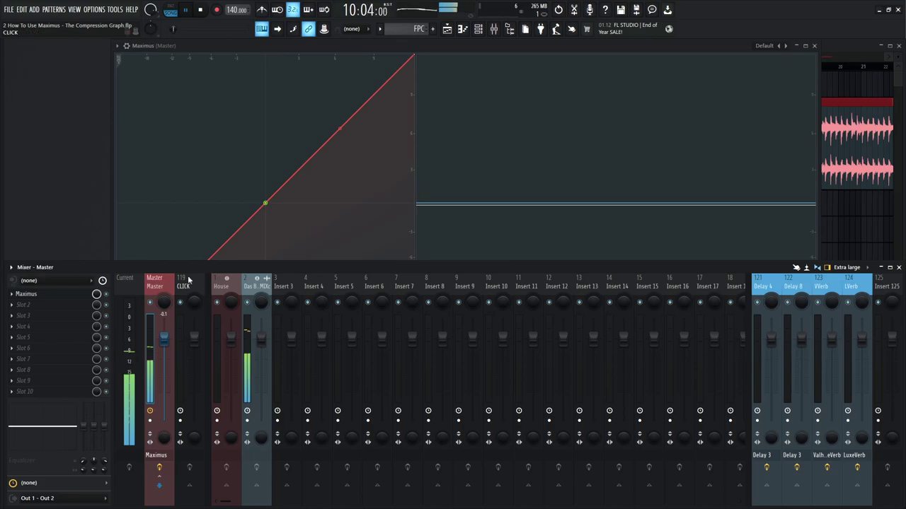
key("F9")
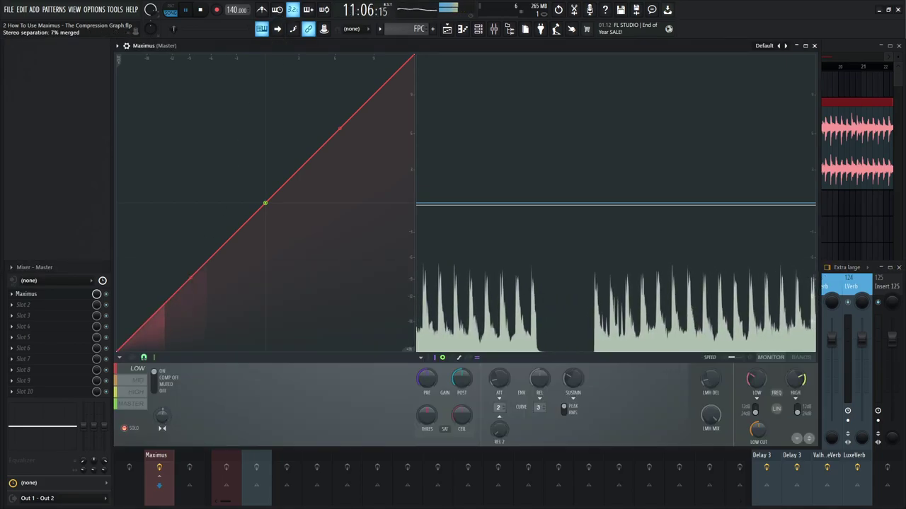
Step: Set the low band's stereo separation to 68% merged and audition it
left_click_drag(164, 415, 163, 449)
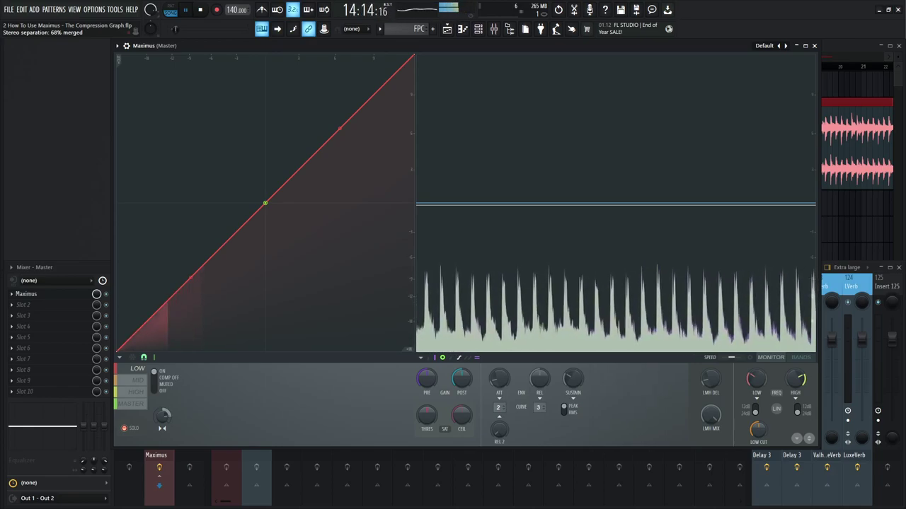
key("space")
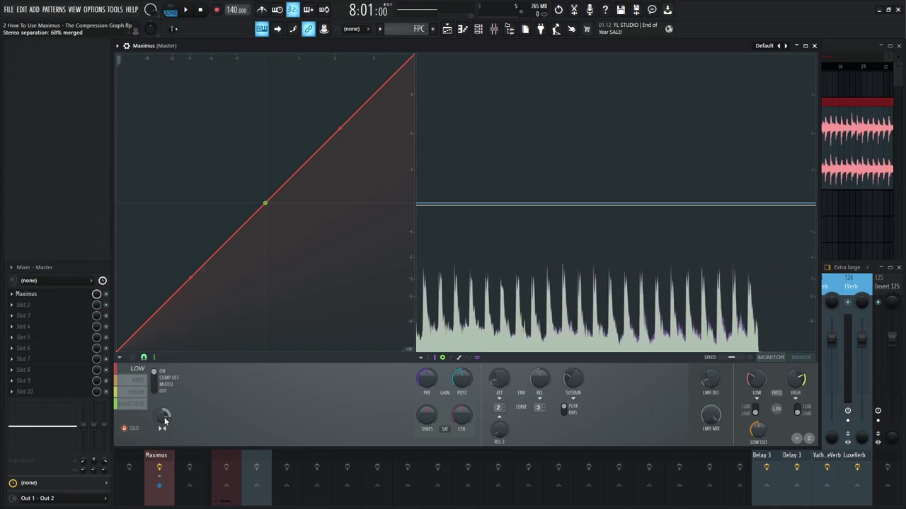
key("space")
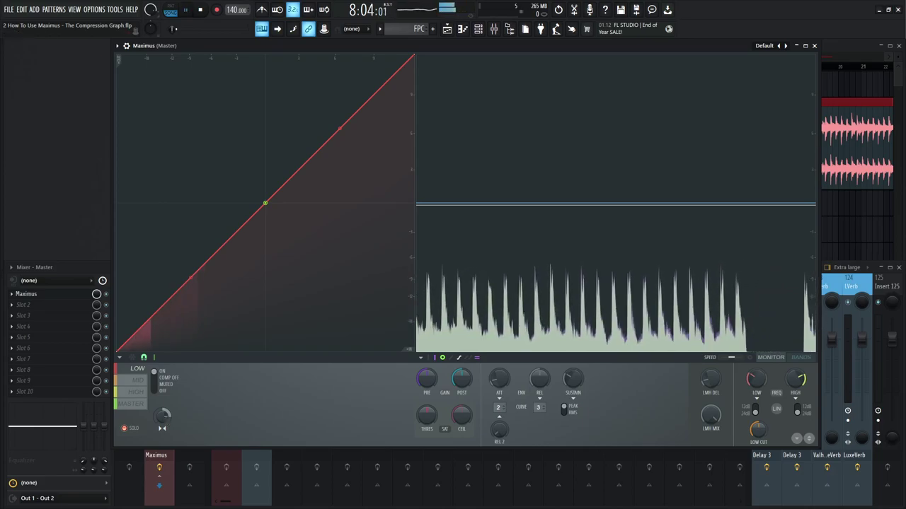
Step: Turn the low band's stereo separation away from merged during playback, then turn it back to the merged side
left_click_drag(164, 421, 164, 339)
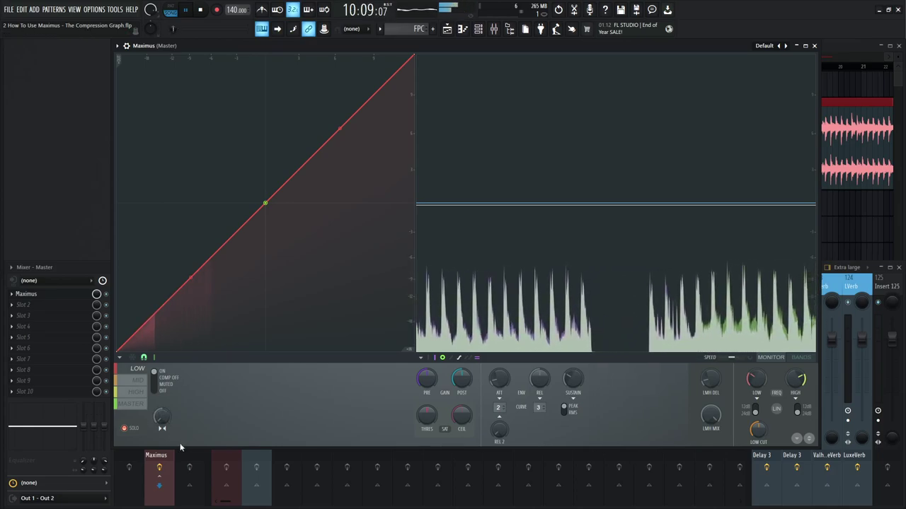
key("space")
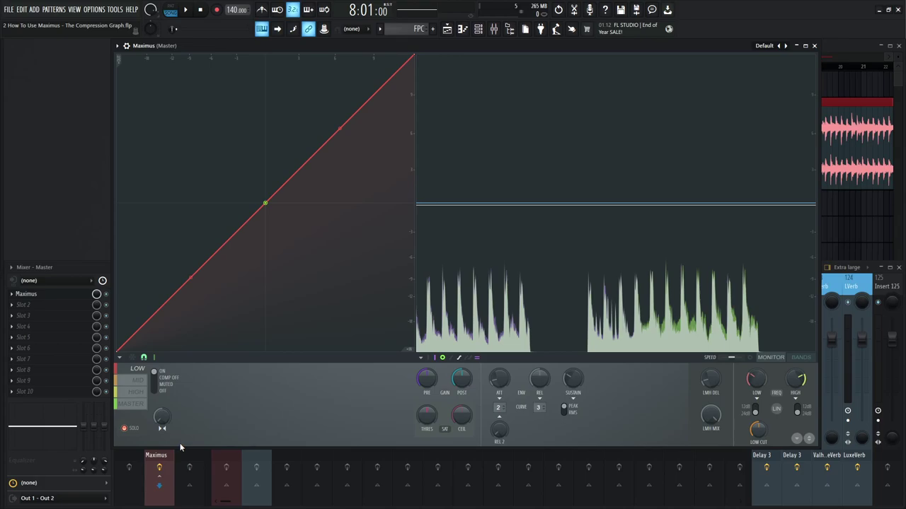
left_click_drag(162, 417, 162, 395)
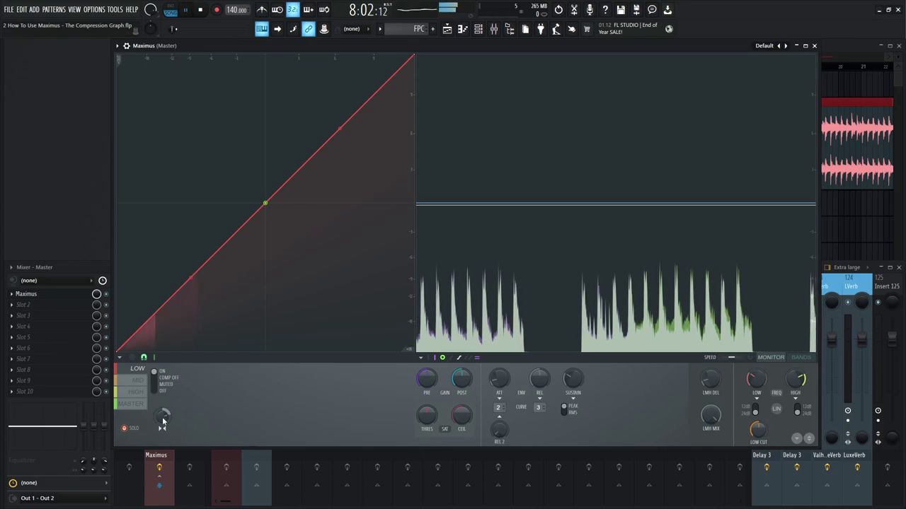
Step: Select the high band, turn its stereo separation to the separated side, and audition the wider sound
left_click(136, 391)
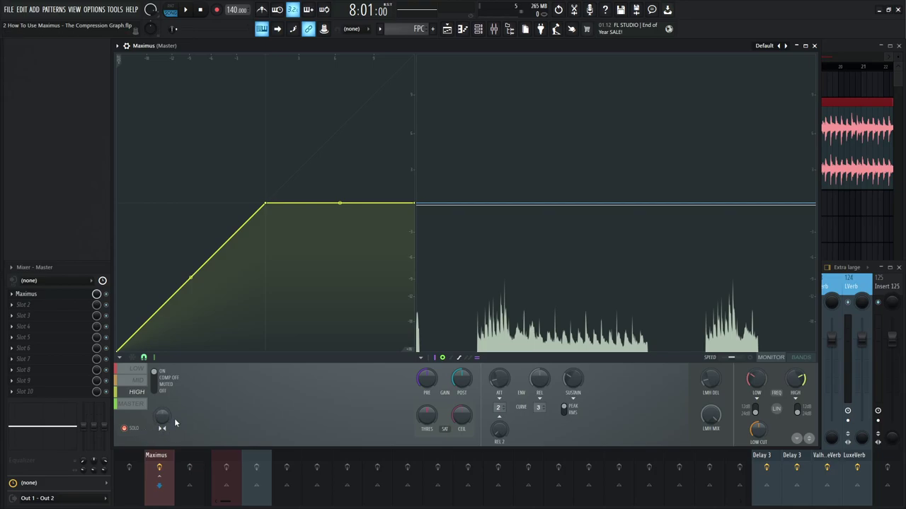
left_click_drag(174, 423, 174, 389)
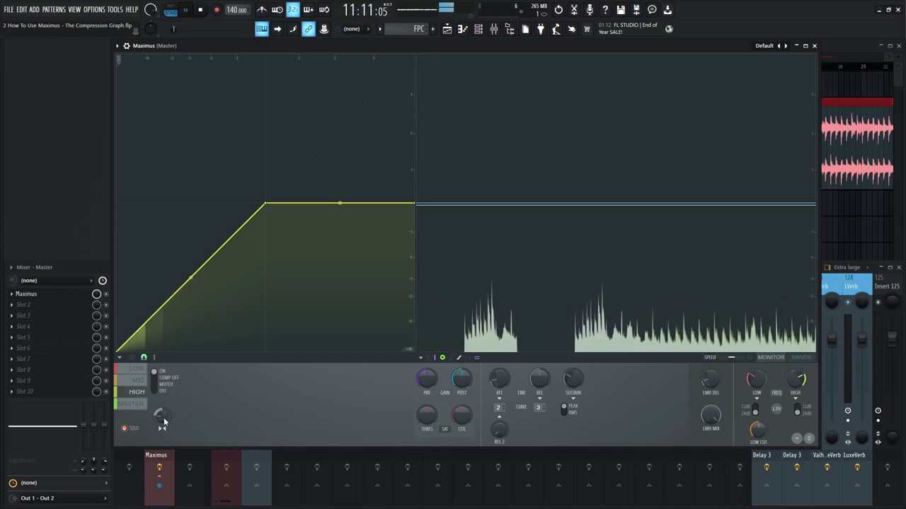
key("space")
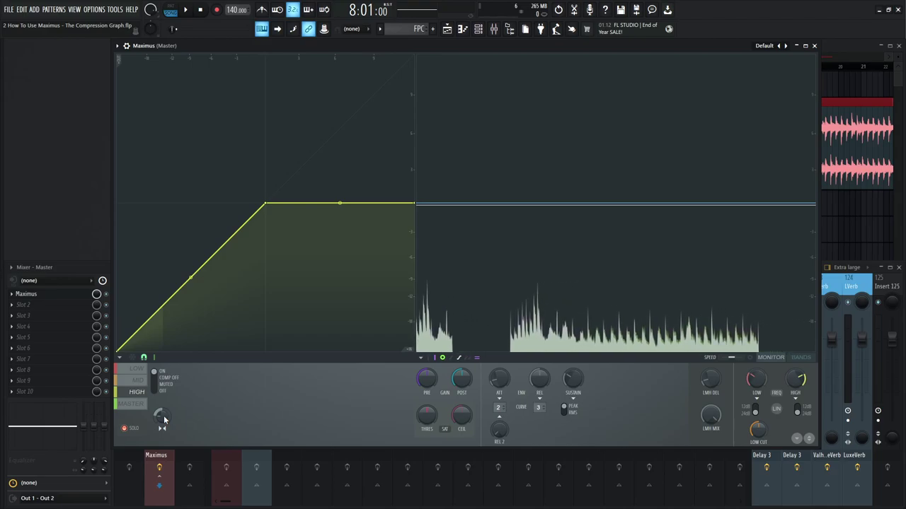